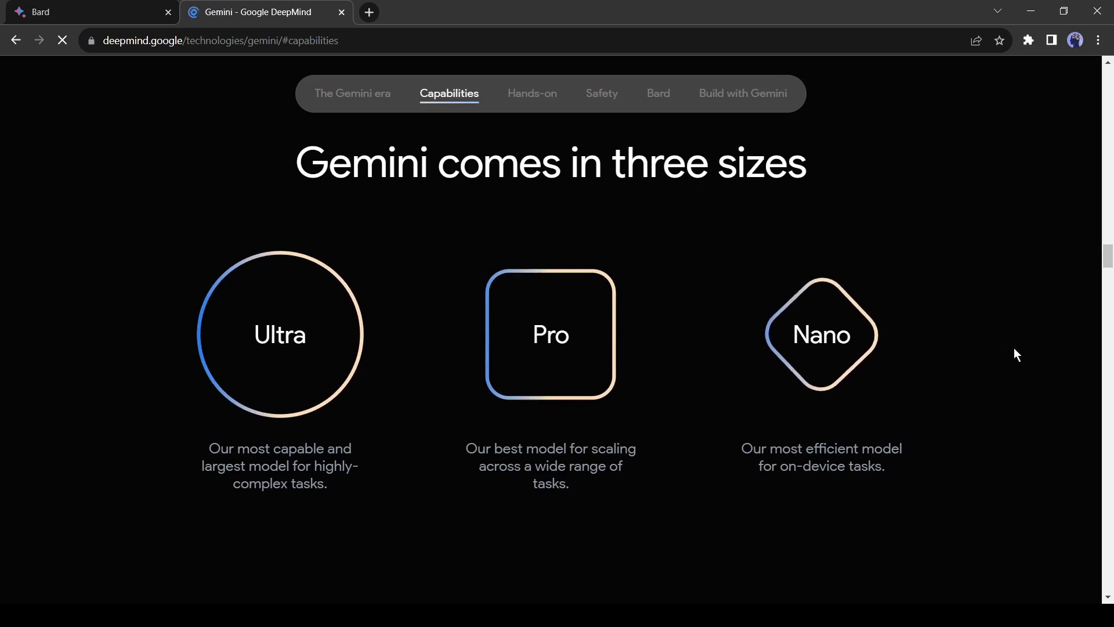
Look through the Gemini page from the three model sizes to the "Bringing Gemini Pro to Bard" section
{"action": "scroll", "coordinate": [1071, 335], "scroll_direction": "down", "scroll_amount": 20}
{"action": "scroll", "coordinate": [1068, 335], "scroll_direction": "down", "scroll_amount": 15}
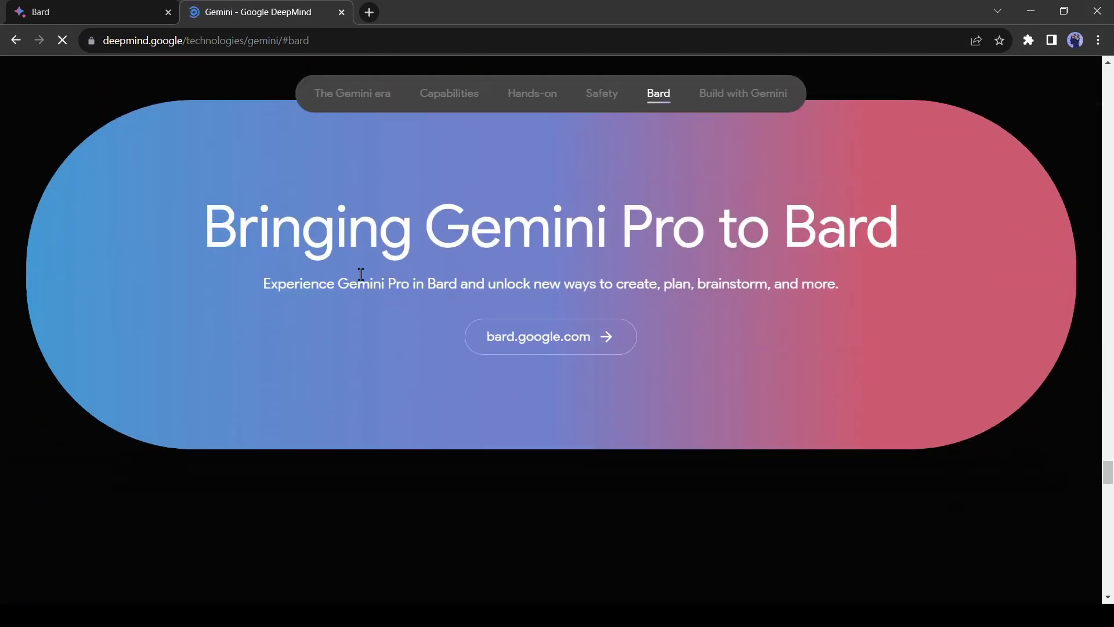
{"action": "left_click_drag", "start_coordinate": [211, 227], "coordinate": [496, 376]}
{"action": "left_click", "coordinate": [496, 376]}
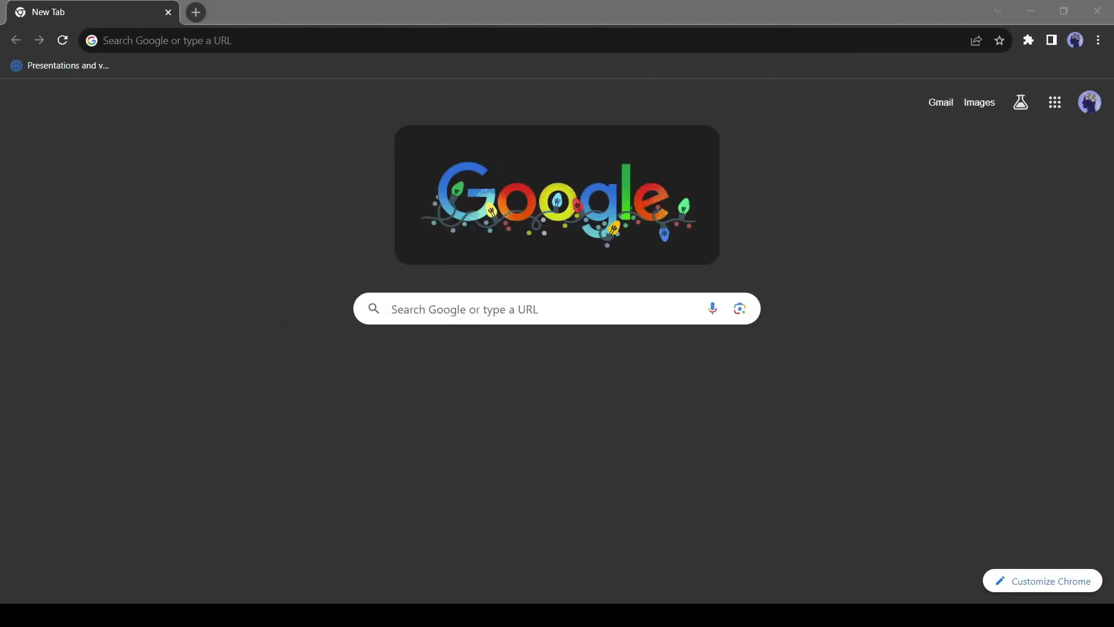
Go to the Bard chat at bard.google.com
{"action": "type", "text": "Bard.google.com"}
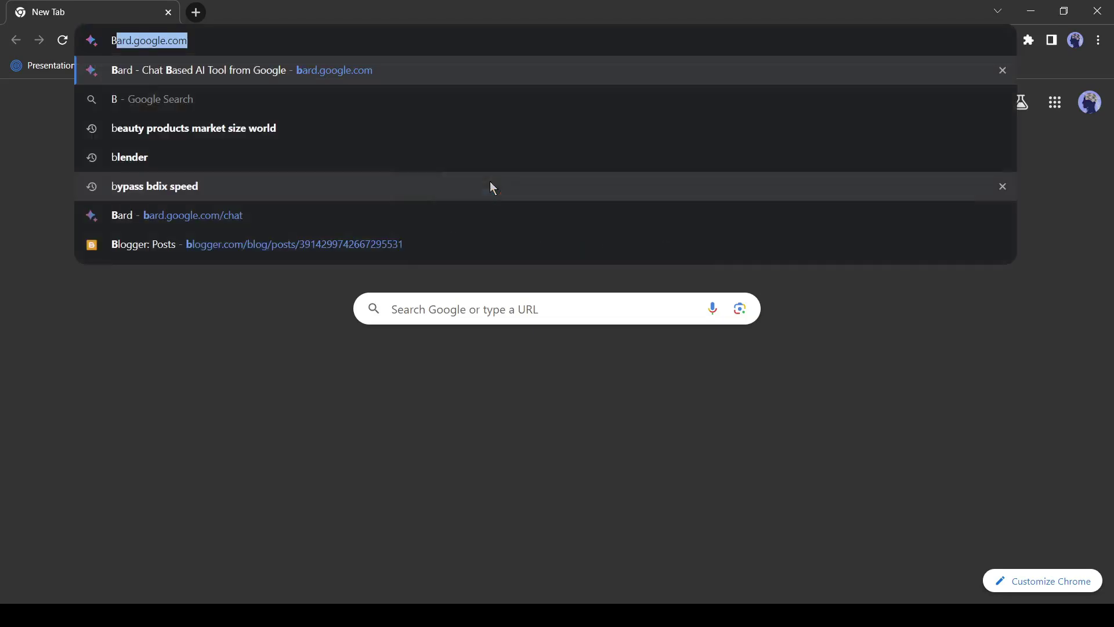
{"action": "key", "text": "Right"}
{"action": "key", "text": "Return"}
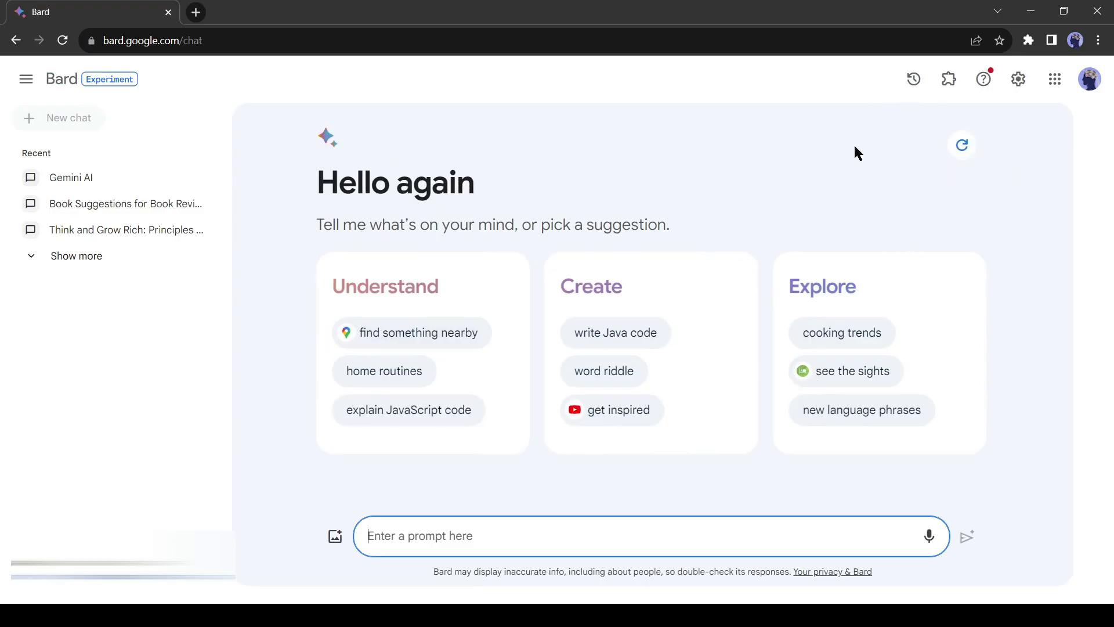
Open the Bard extensions page and enable the Google Workspace and YouTube extensions
{"action": "left_click", "coordinate": [946, 94]}
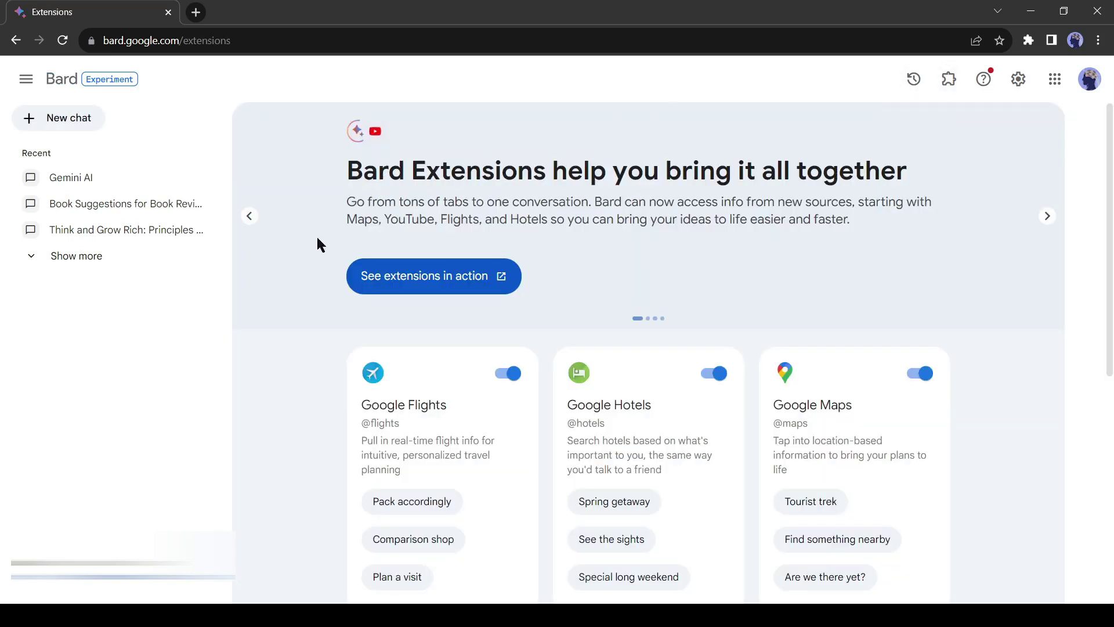
{"action": "scroll", "coordinate": [318, 244], "scroll_direction": "down", "scroll_amount": 3}
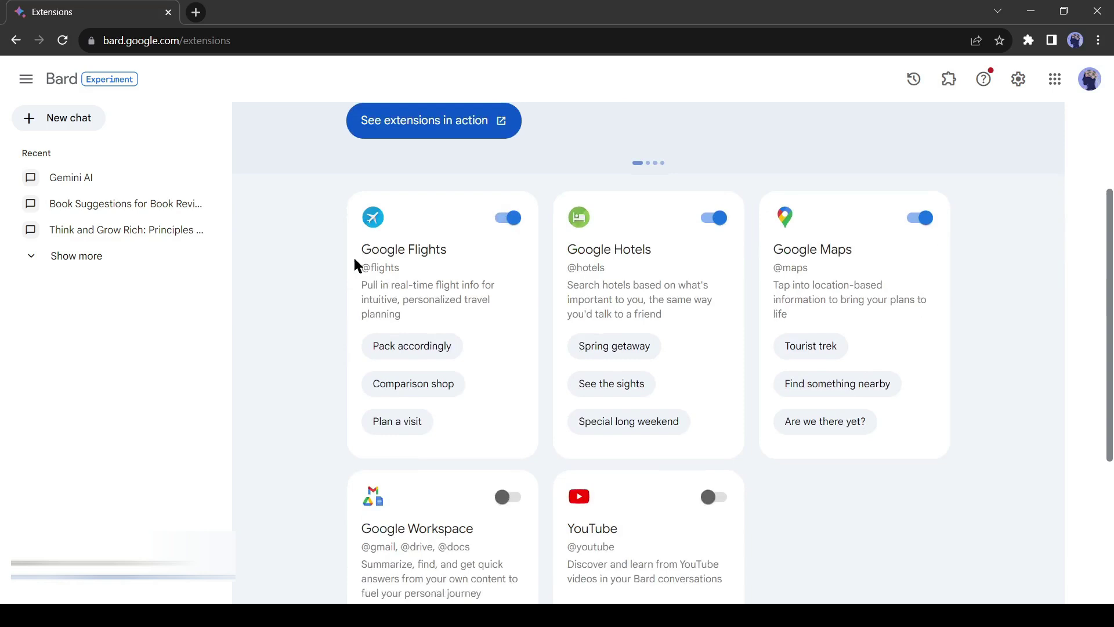
{"action": "scroll", "coordinate": [355, 264], "scroll_direction": "down", "scroll_amount": 1}
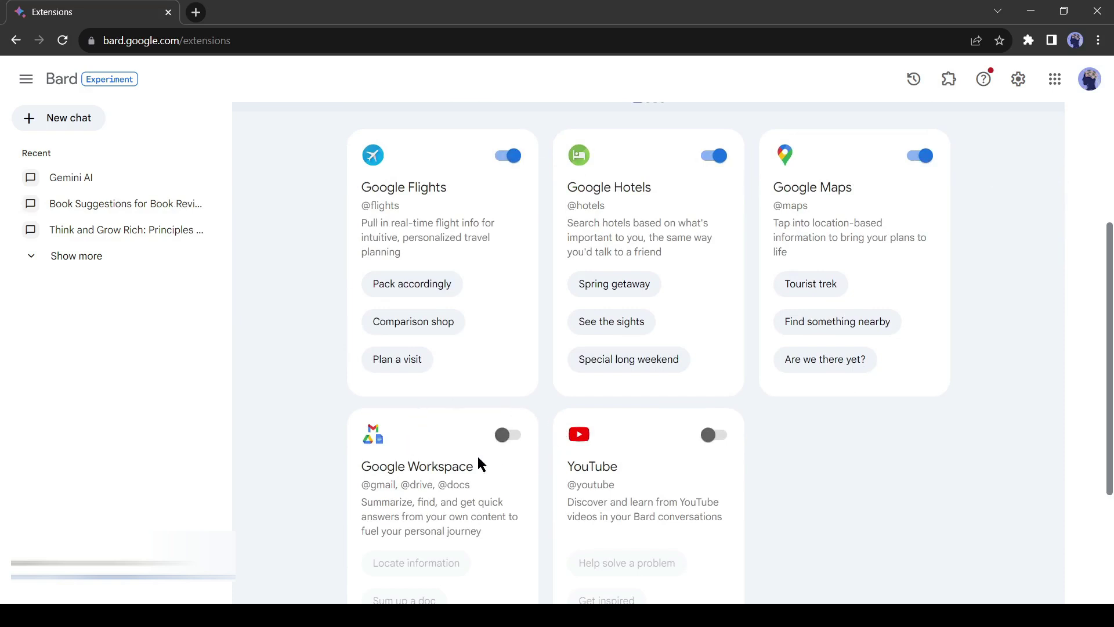
{"action": "left_click", "coordinate": [514, 439]}
{"action": "left_click", "coordinate": [706, 492]}
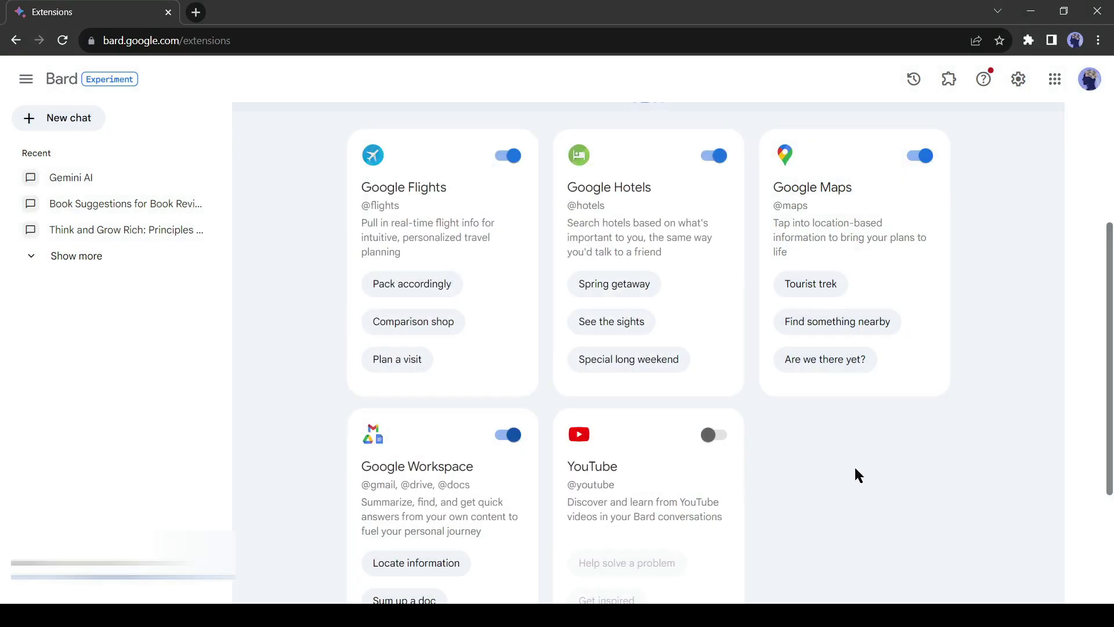
{"action": "scroll", "coordinate": [795, 471], "scroll_direction": "down", "scroll_amount": 3}
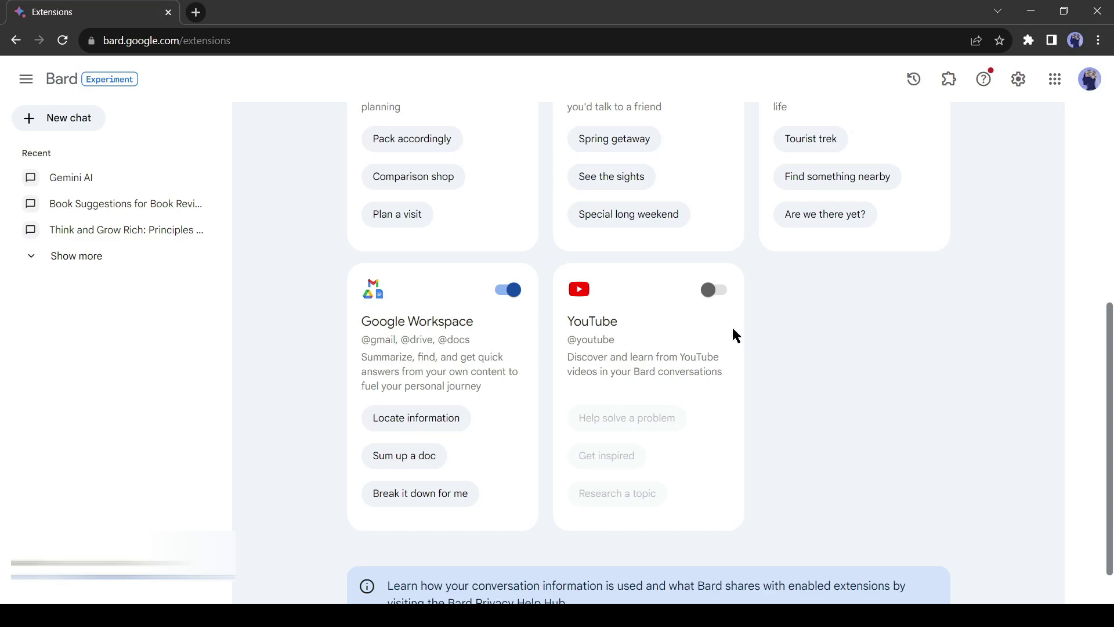
{"action": "left_click", "coordinate": [713, 305]}
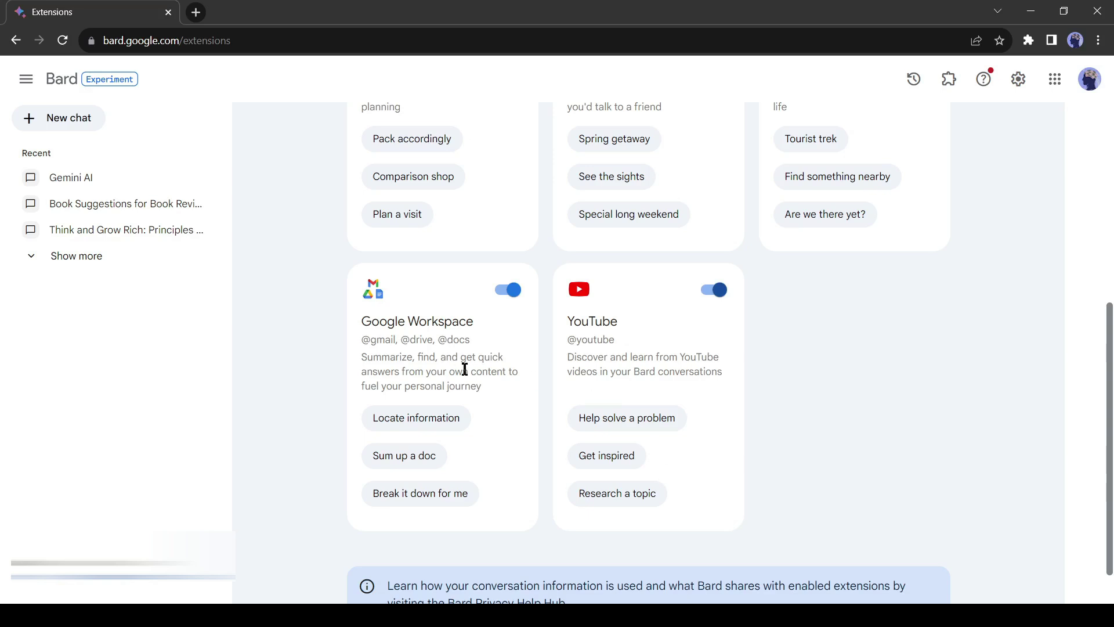
Start a new chat and submit the prompt "What Ai model is powering Google Bard?"
{"action": "scroll", "coordinate": [514, 388], "scroll_direction": "down", "scroll_amount": 1}
{"action": "scroll", "coordinate": [514, 388], "scroll_direction": "up", "scroll_amount": 7}
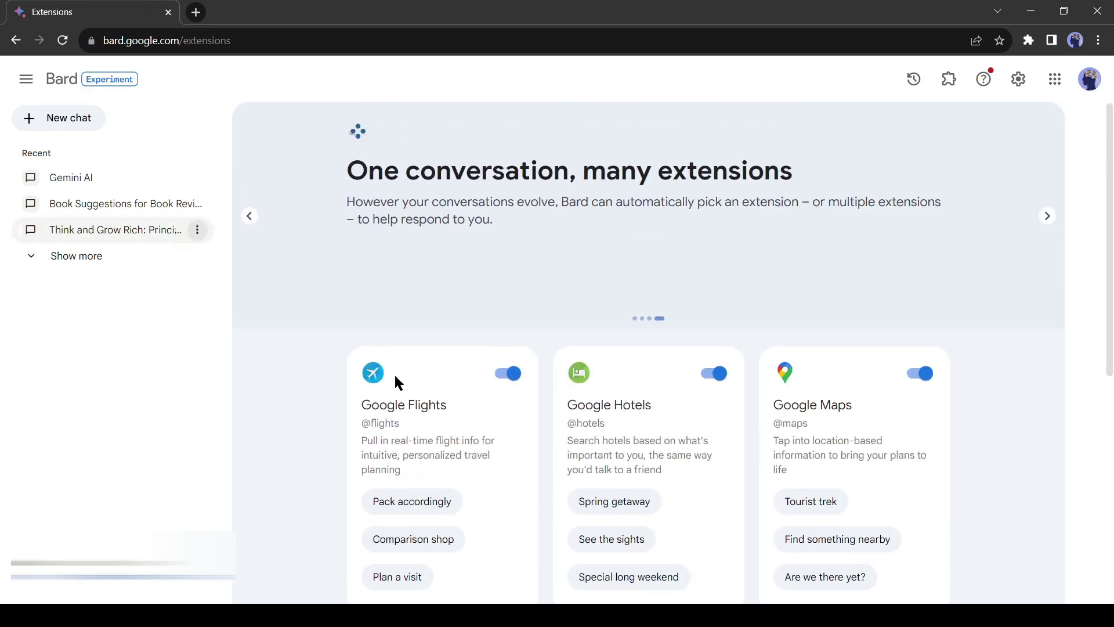
{"action": "left_click", "coordinate": [67, 122]}
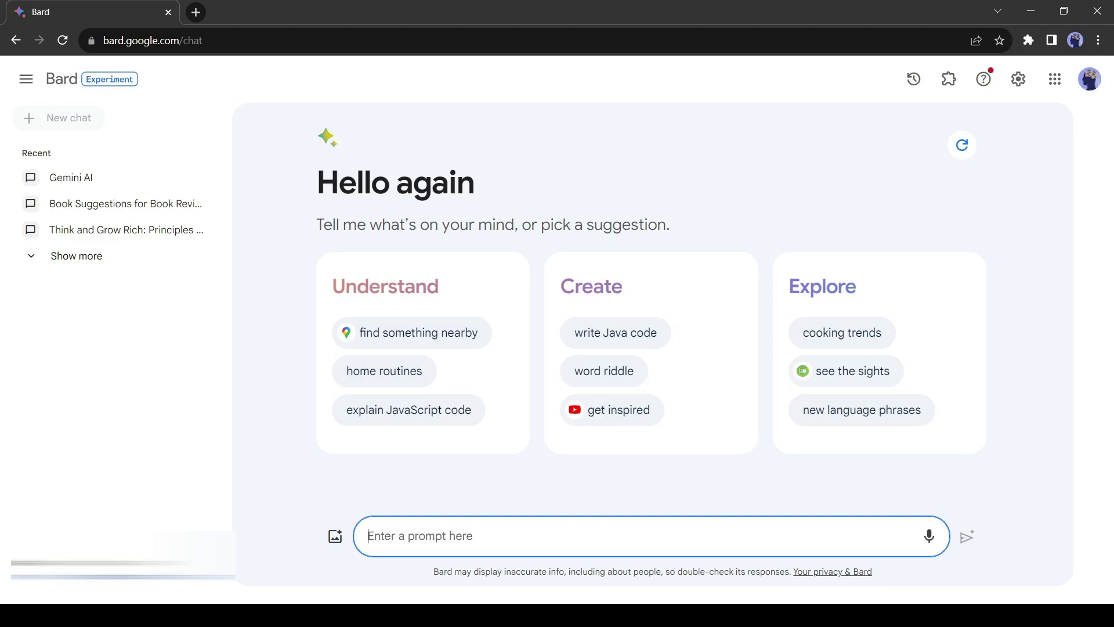
{"action": "type", "text": "What Ai model is powering Google Bard?"}
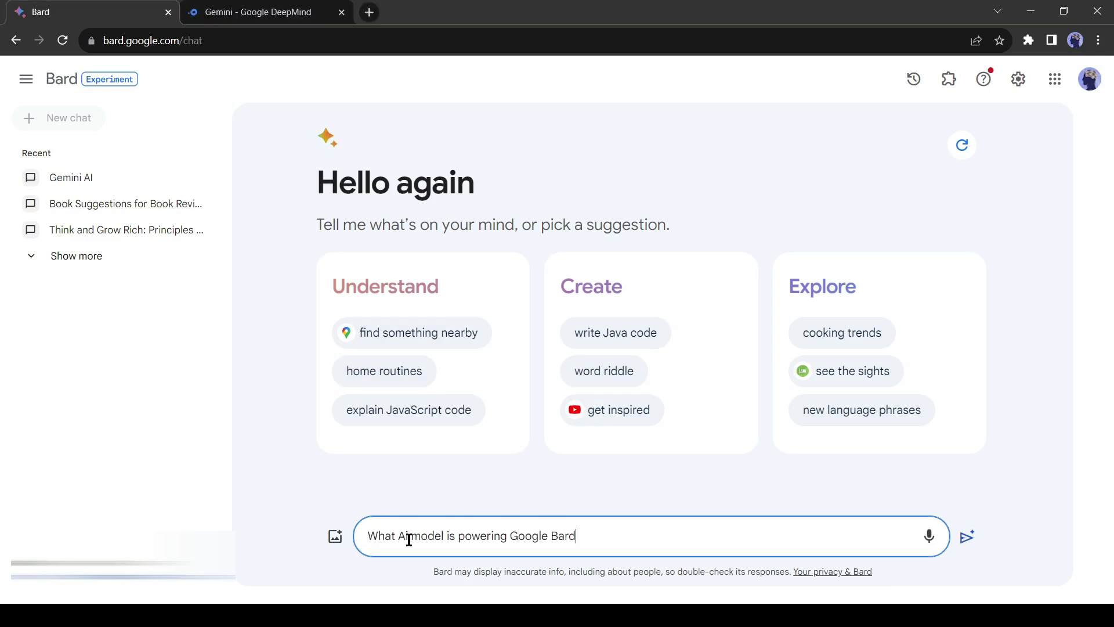
{"action": "key", "text": "Return"}
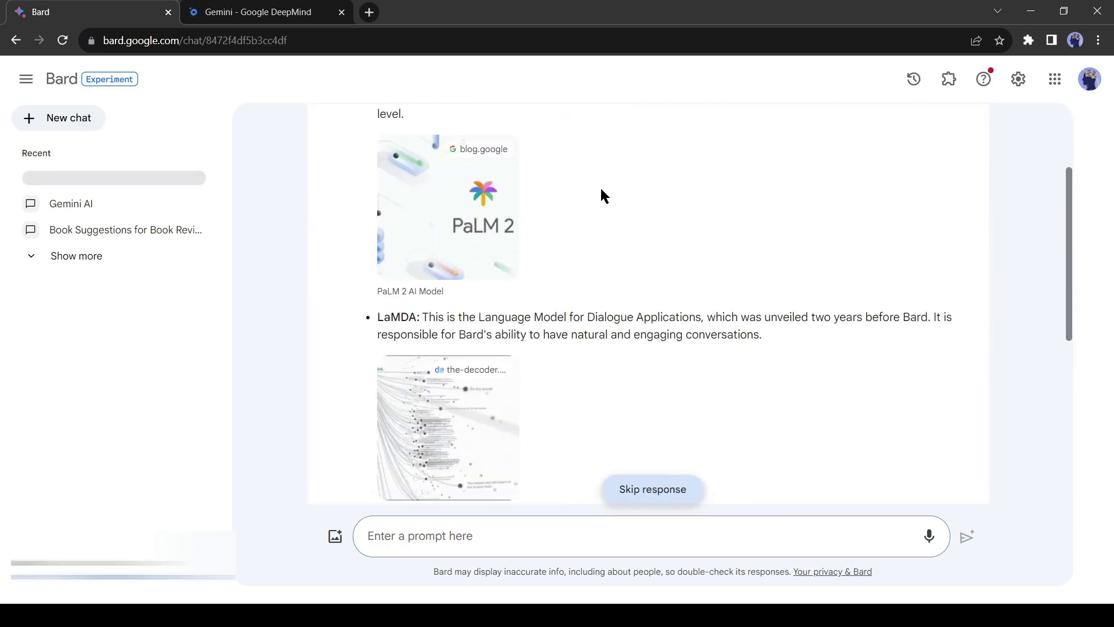
Read the answer's description of the Gemini model, and submit the follow-up "Which version or Gemini is being used on Google Bard?"
{"action": "scroll", "coordinate": [557, 313], "scroll_direction": "up", "scroll_amount": 10}
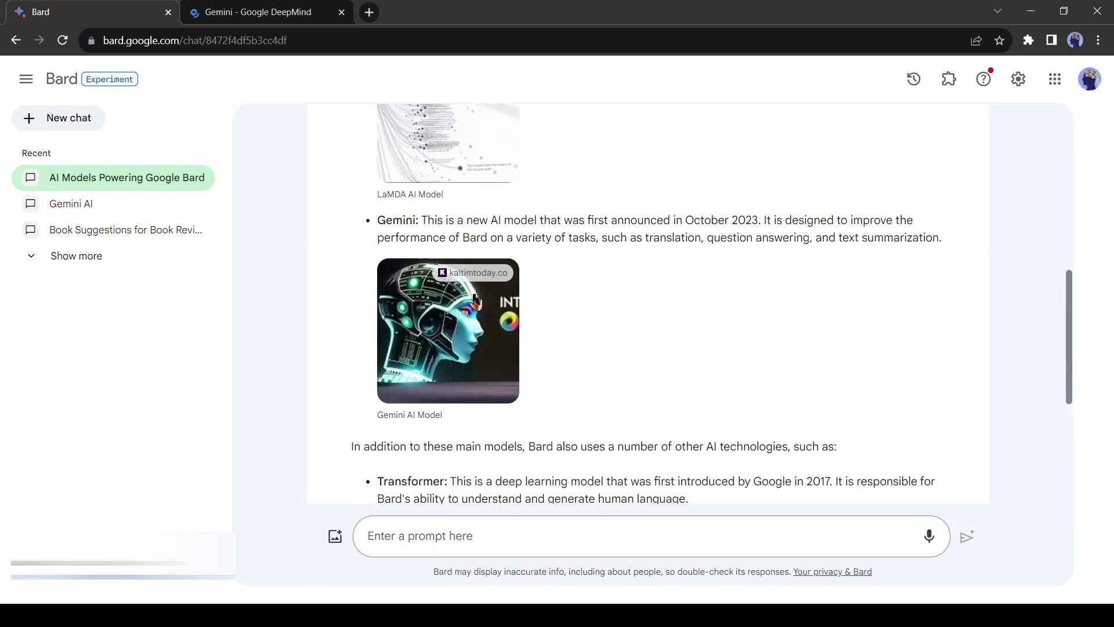
{"action": "scroll", "coordinate": [465, 283], "scroll_direction": "up", "scroll_amount": 3}
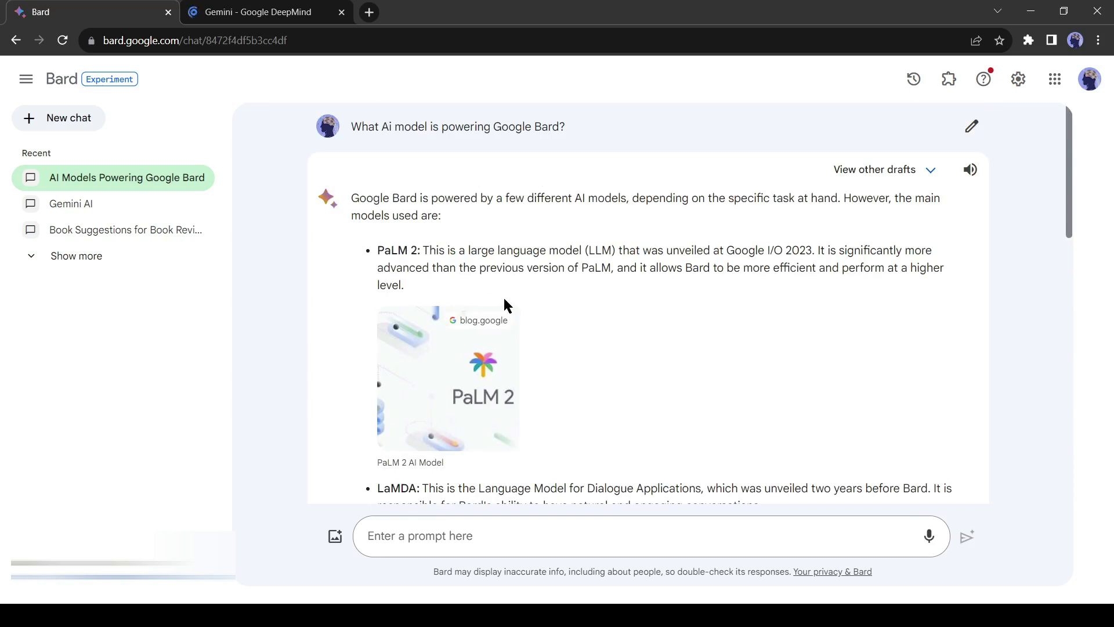
{"action": "scroll", "coordinate": [505, 304], "scroll_direction": "down", "scroll_amount": 8}
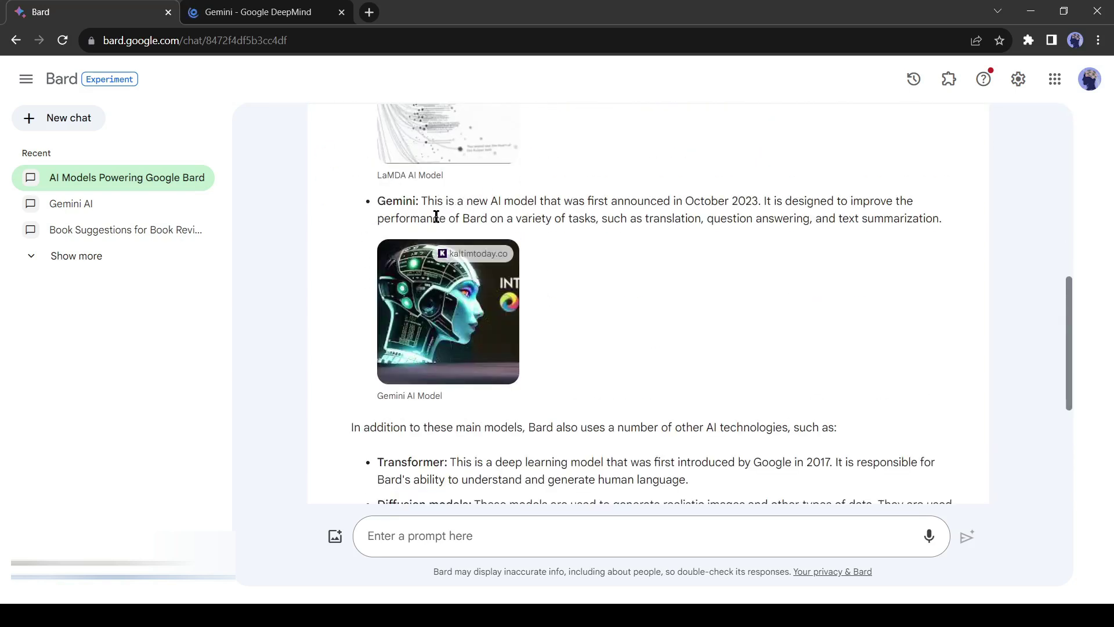
{"action": "left_click_drag", "start_coordinate": [452, 219], "coordinate": [796, 219]}
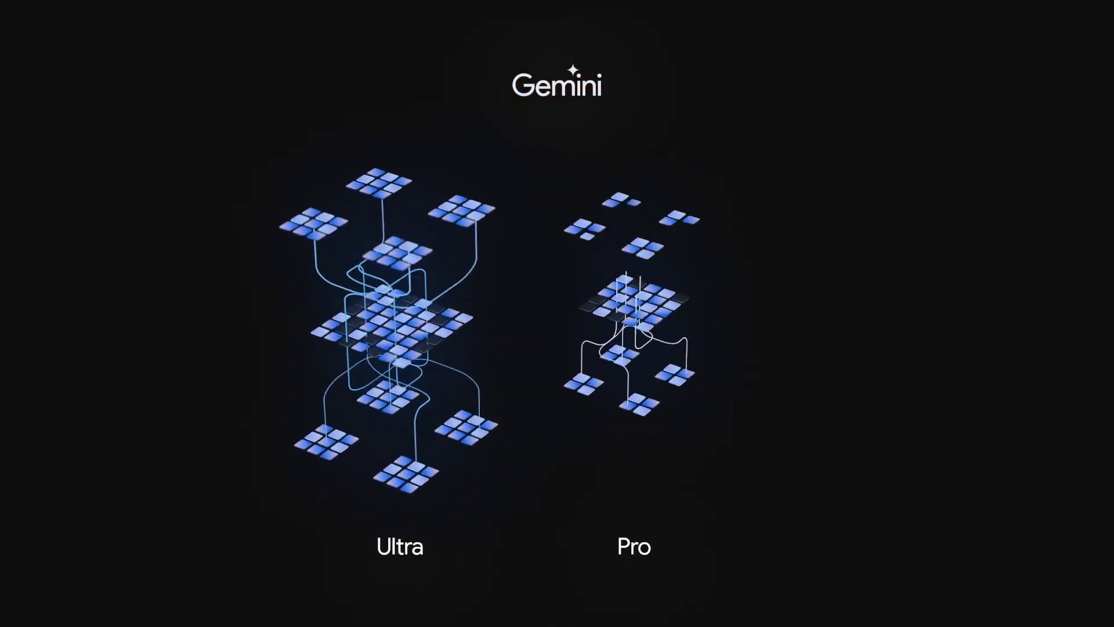
{"action": "type", "text": "hich"}
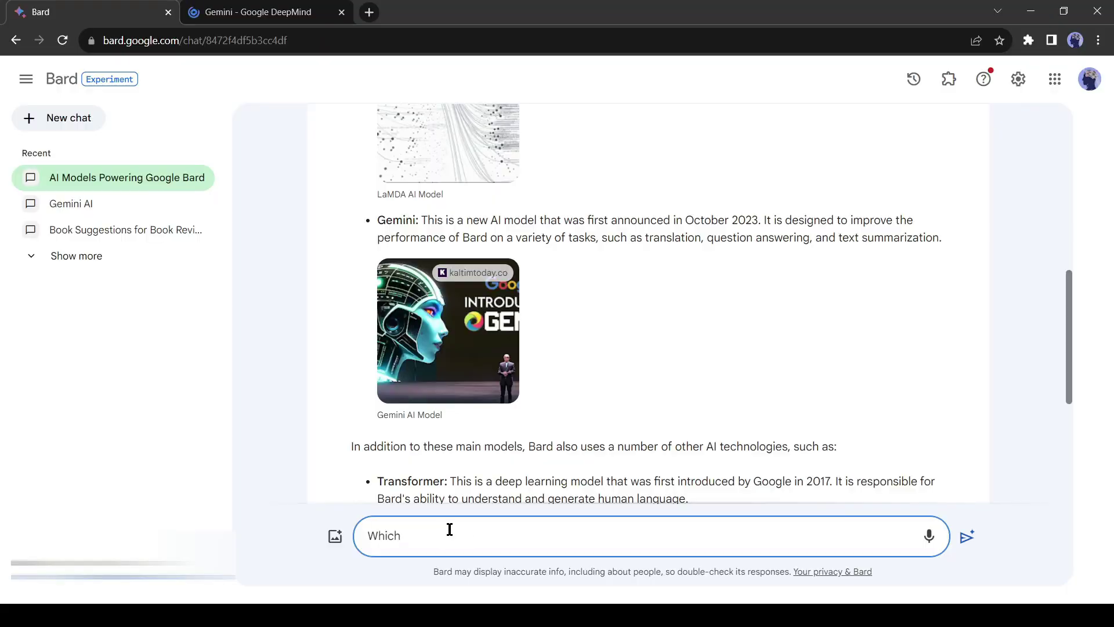
{"action": "type", "text": " version of Gemini is being used on Google Bard?"}
{"action": "key", "text": "Return"}
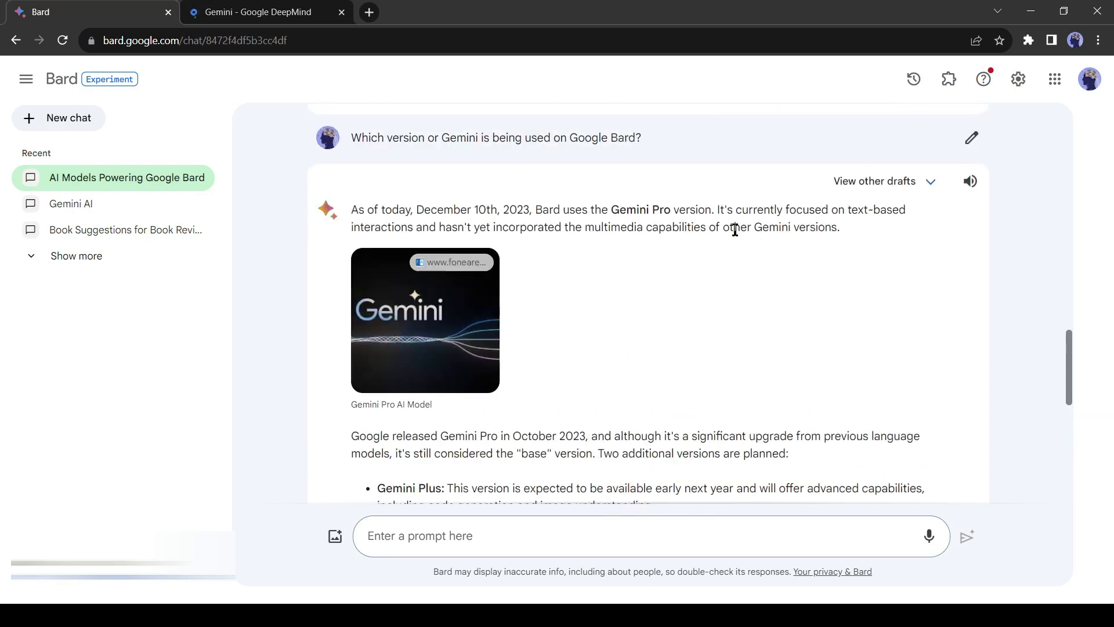
Review the answer and its table of Gemini versions, and submit the prompt "How dose a large language model work?"
{"action": "scroll", "coordinate": [520, 349], "scroll_direction": "down", "scroll_amount": 4}
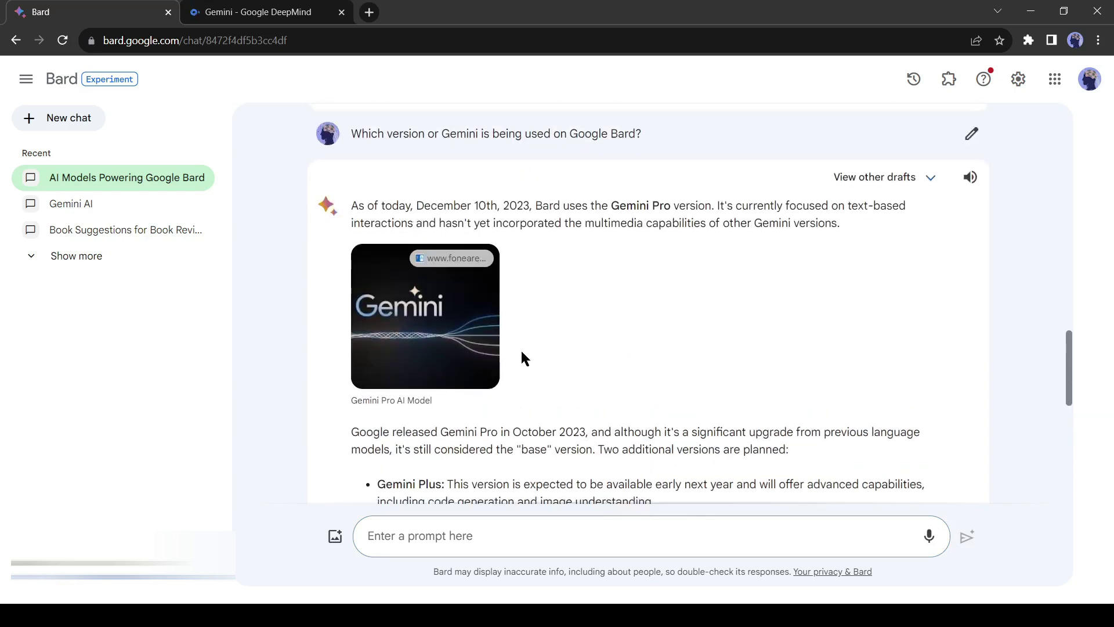
{"action": "scroll", "coordinate": [508, 347], "scroll_direction": "down", "scroll_amount": 3}
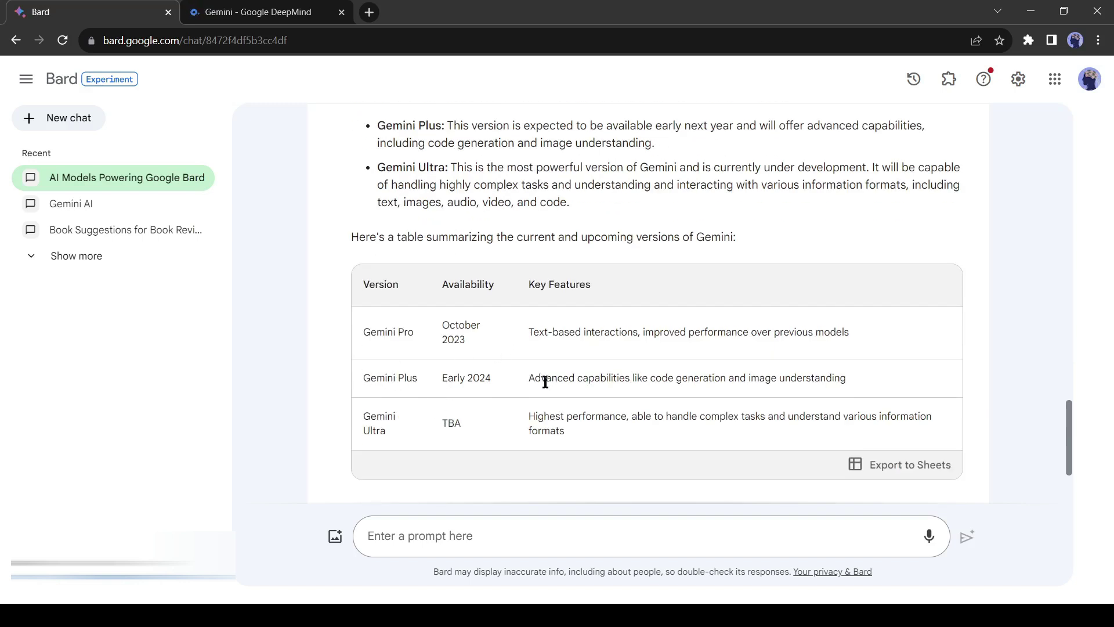
{"action": "left_click_drag", "start_coordinate": [545, 382], "coordinate": [809, 382]}
{"action": "left_click", "coordinate": [768, 378]}
{"action": "scroll", "coordinate": [656, 302], "scroll_direction": "down", "scroll_amount": 2}
{"action": "left_click", "coordinate": [465, 537]}
{"action": "type", "text": "How dose a large language mo"}
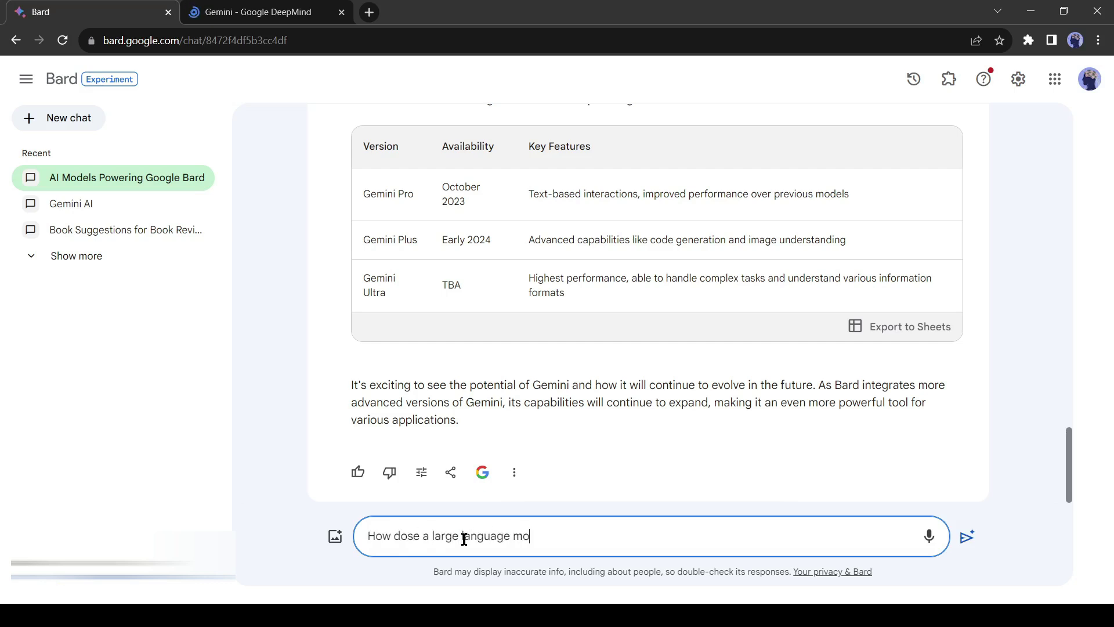
{"action": "type", "text": "del work?"}
{"action": "key", "text": "Return"}
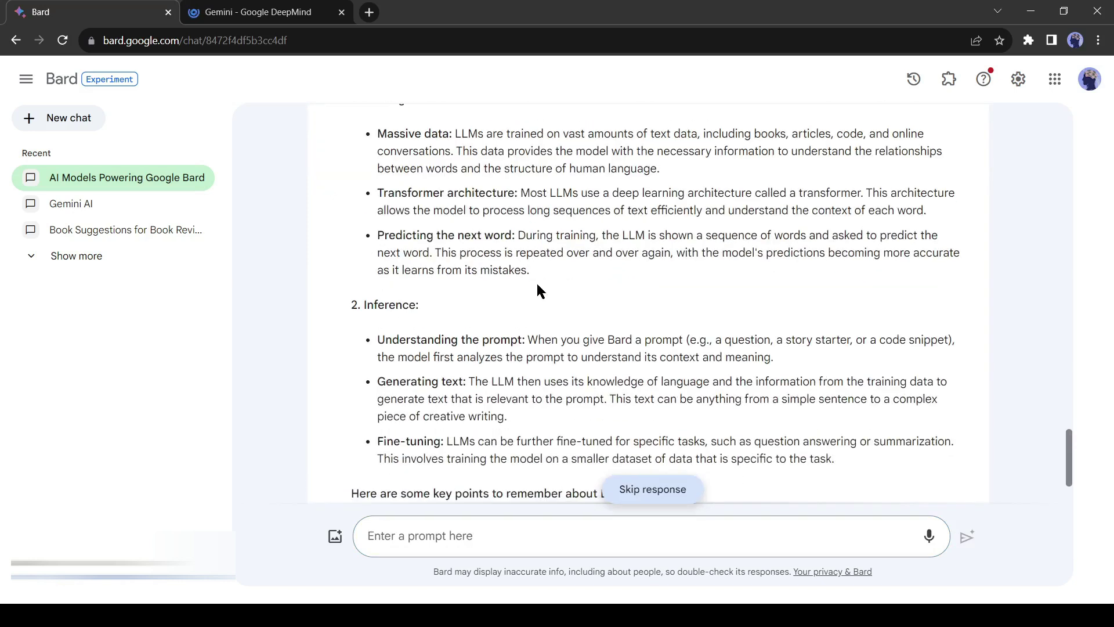
Examine the explanation of large language models, including its key points and the list of additional resources
{"action": "scroll", "coordinate": [464, 278], "scroll_direction": "up", "scroll_amount": 5}
{"action": "scroll", "coordinate": [406, 249], "scroll_direction": "up", "scroll_amount": 3}
{"action": "scroll", "coordinate": [458, 284], "scroll_direction": "down", "scroll_amount": 4}
{"action": "scroll", "coordinate": [407, 296], "scroll_direction": "down", "scroll_amount": 2}
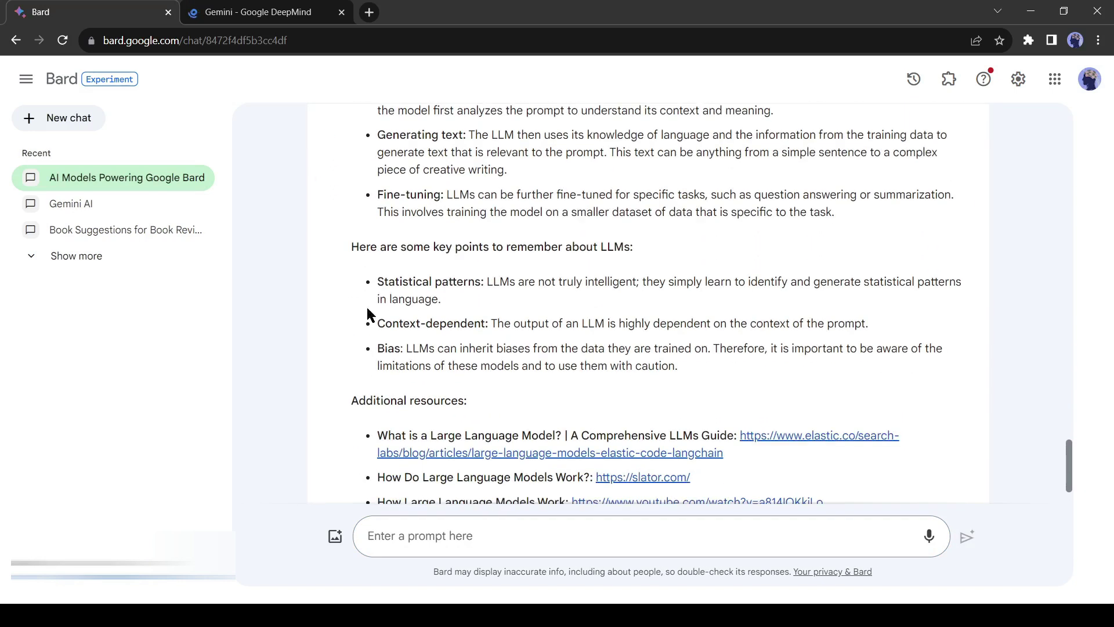
{"action": "scroll", "coordinate": [416, 291], "scroll_direction": "down", "scroll_amount": 1}
{"action": "left_click_drag", "start_coordinate": [377, 363], "coordinate": [879, 442]}
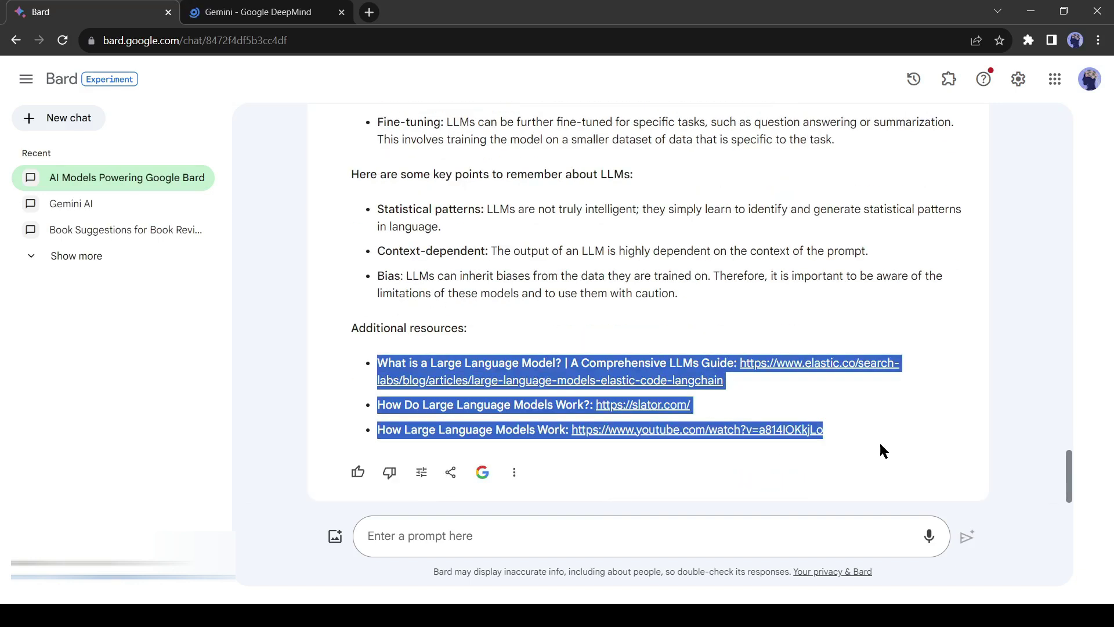
{"action": "left_click", "coordinate": [903, 435]}
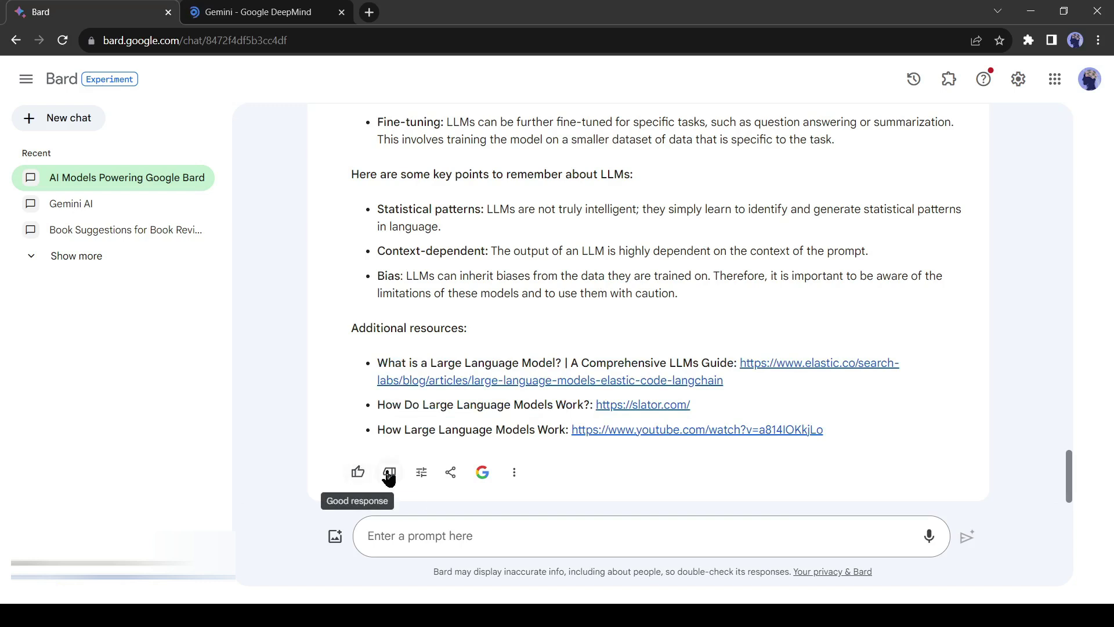
Modify the large language model answer to be simpler, compare its three drafts and select Draft 2
{"action": "left_click", "coordinate": [428, 480]}
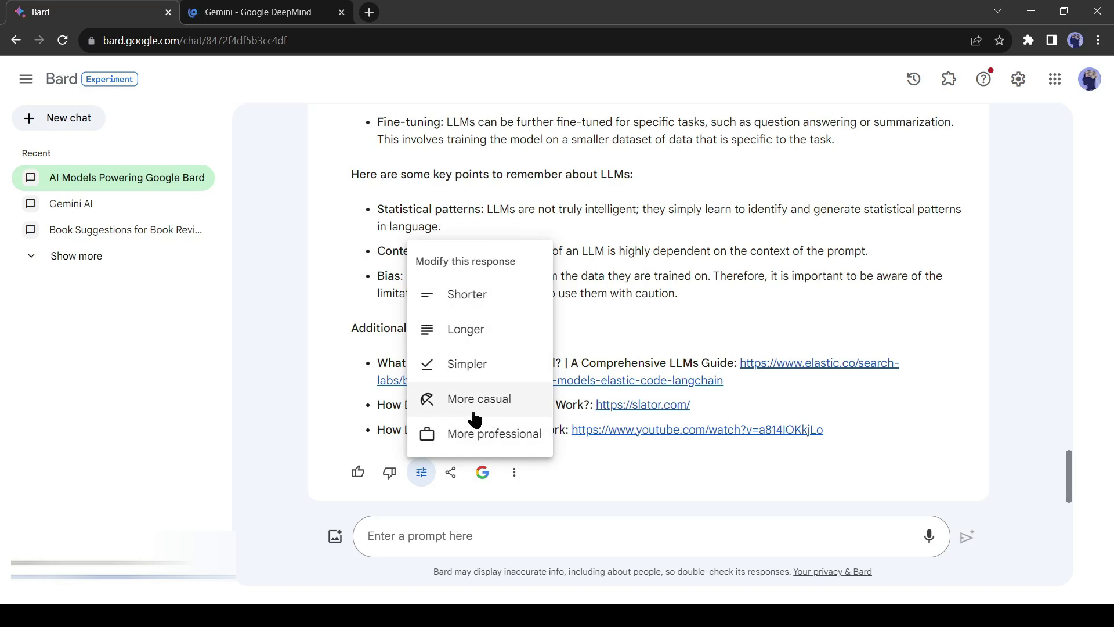
{"action": "left_click", "coordinate": [484, 372]}
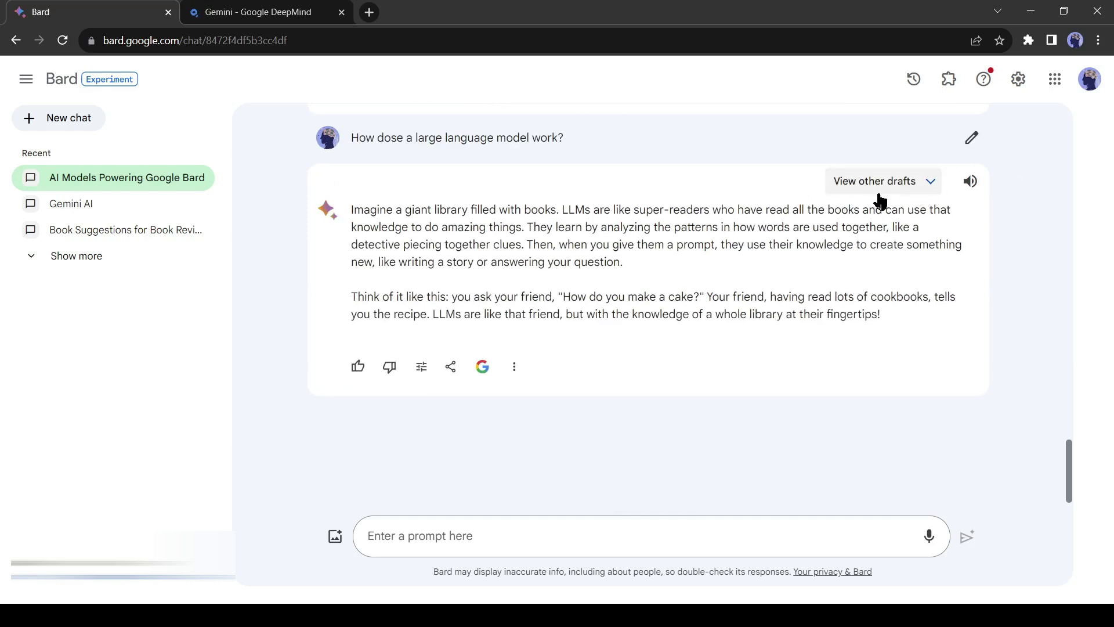
{"action": "left_click", "coordinate": [898, 187]}
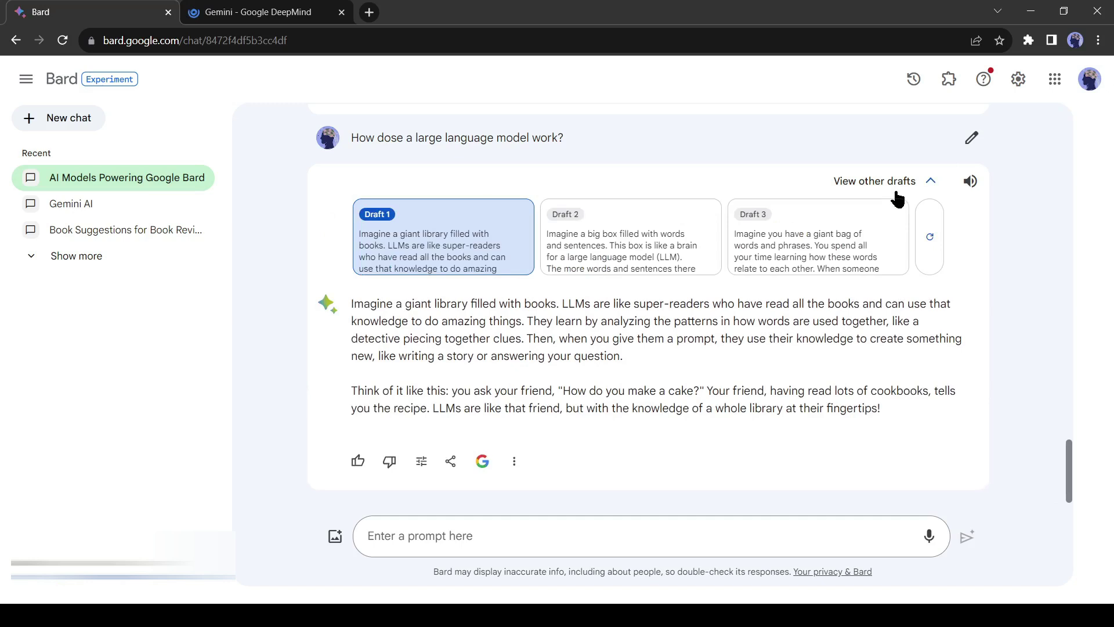
{"action": "left_click", "coordinate": [624, 249]}
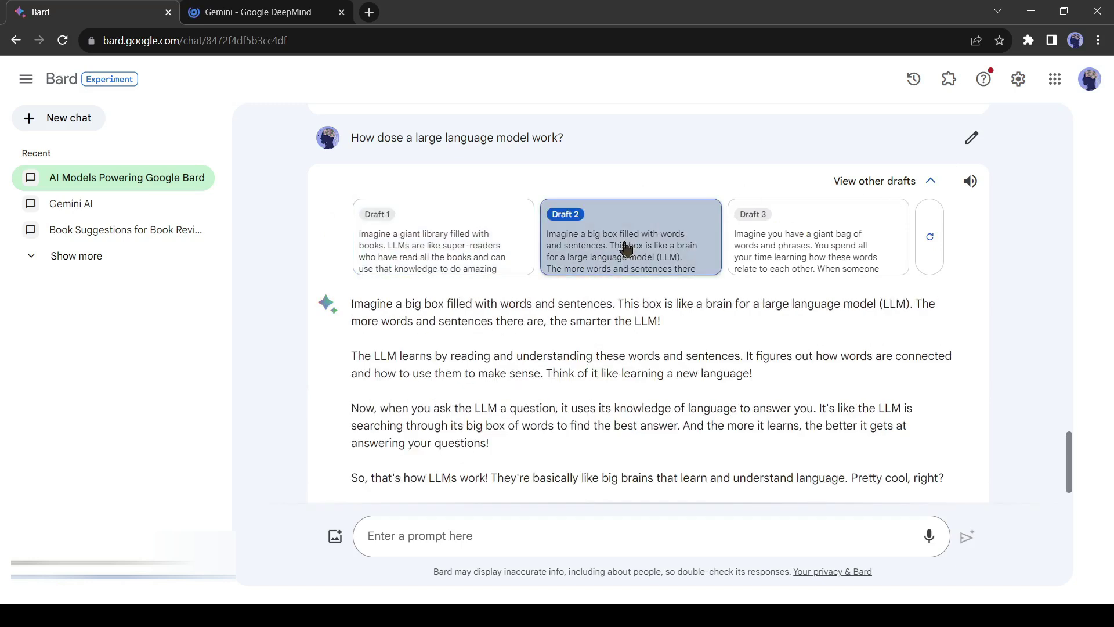
{"action": "left_click", "coordinate": [785, 241]}
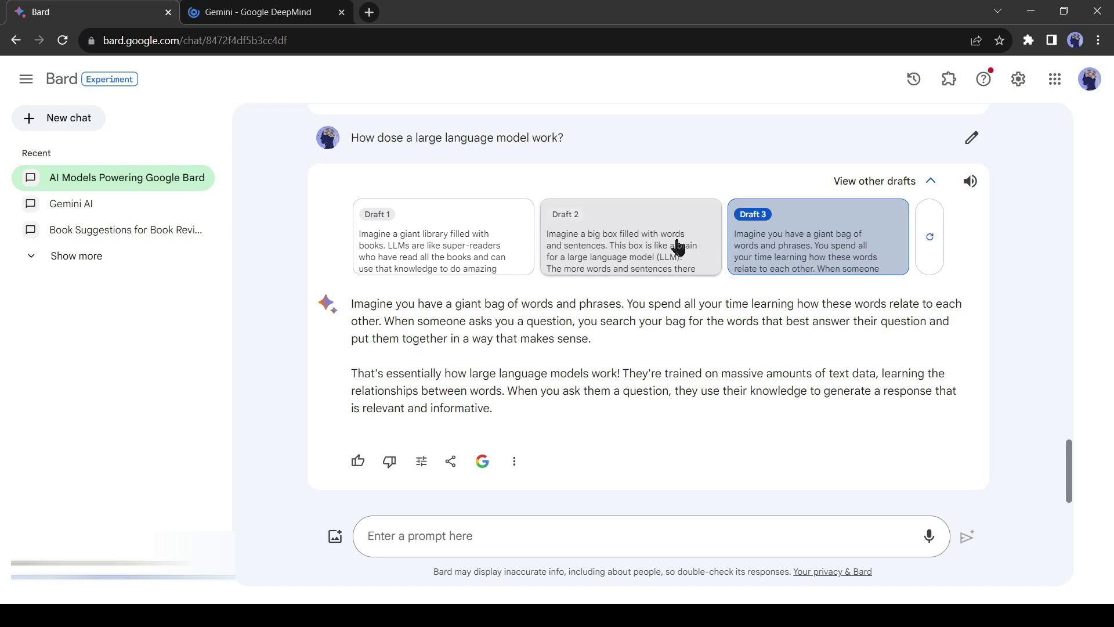
{"action": "left_click", "coordinate": [642, 244]}
{"action": "left_click", "coordinate": [450, 246]}
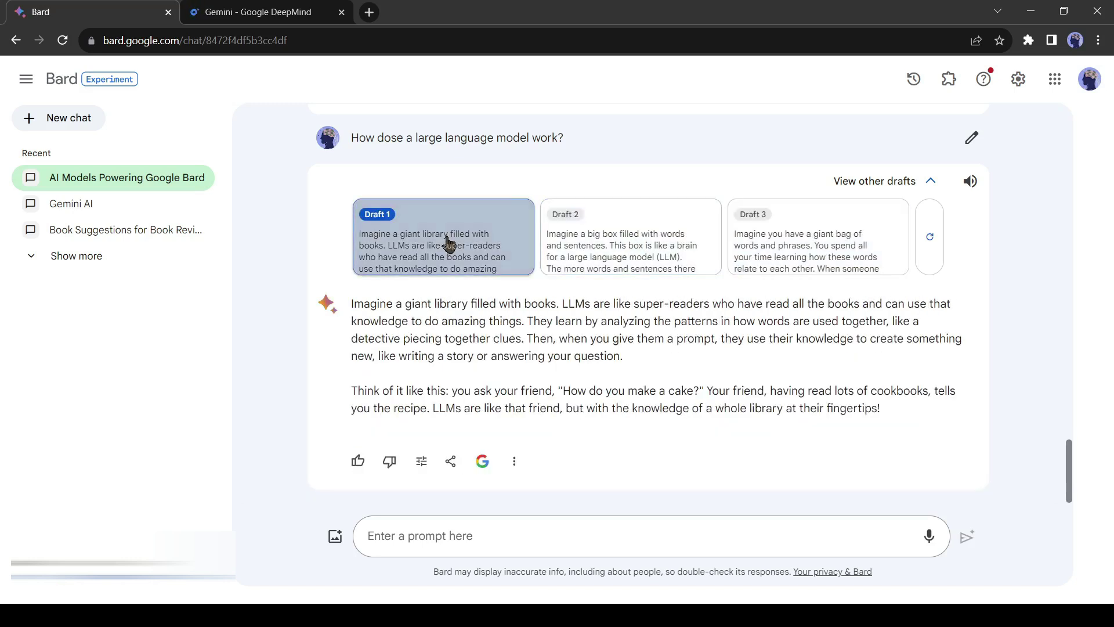
{"action": "left_click", "coordinate": [599, 256]}
{"action": "scroll", "coordinate": [639, 373], "scroll_direction": "down", "scroll_amount": 1}
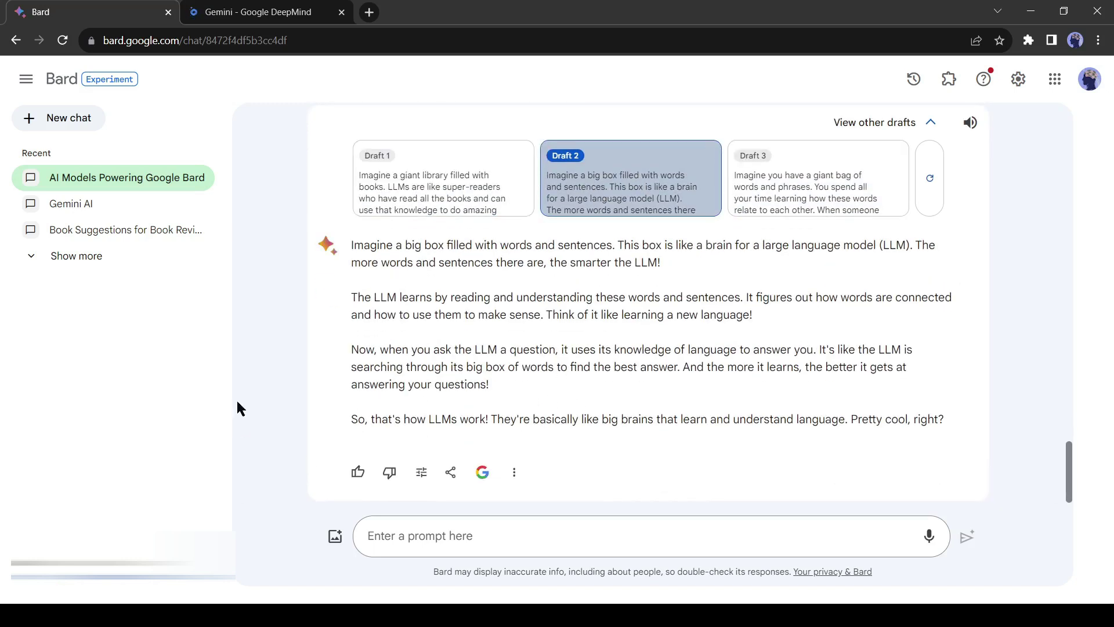
View the sharing and export options for the Draft 2 answer, and double-check the answer with Google Search
{"action": "left_click", "coordinate": [452, 472]}
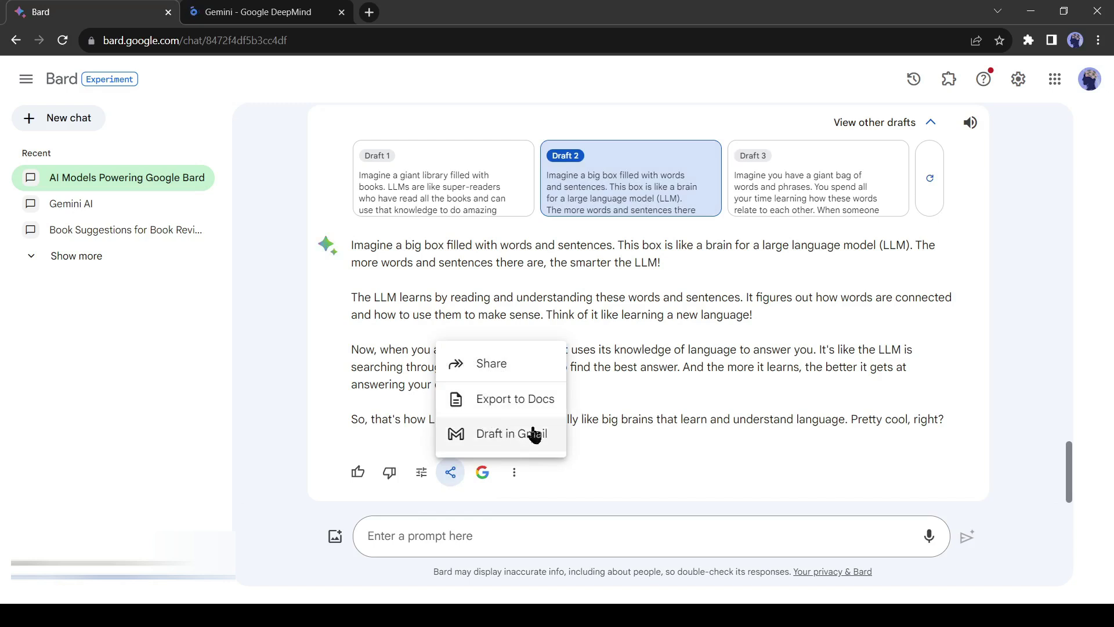
{"action": "left_click", "coordinate": [618, 475]}
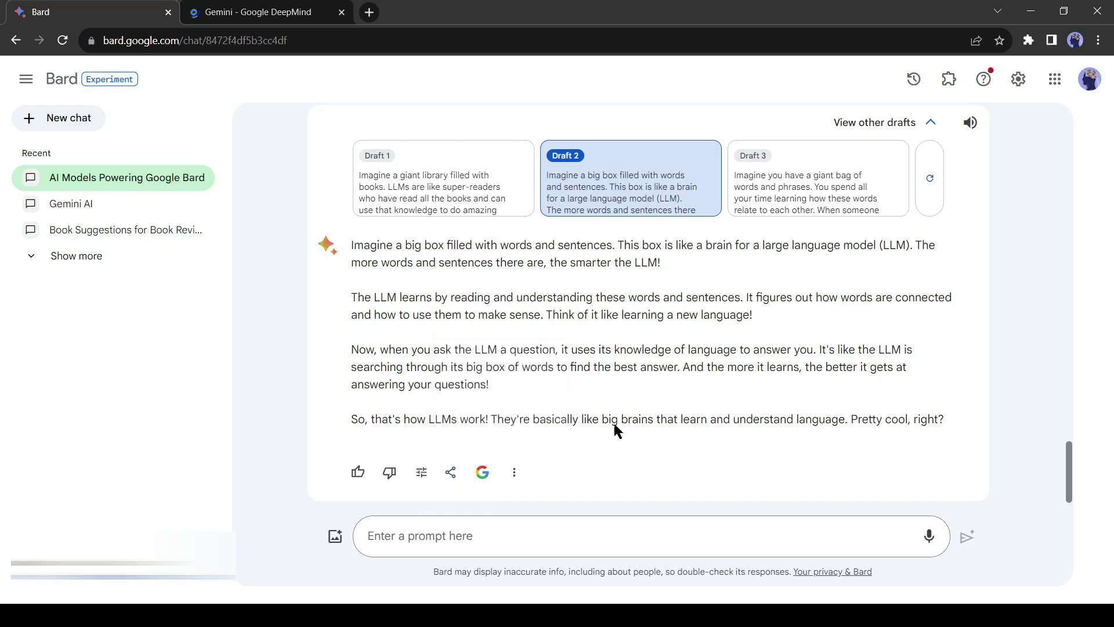
{"action": "left_click", "coordinate": [488, 473]}
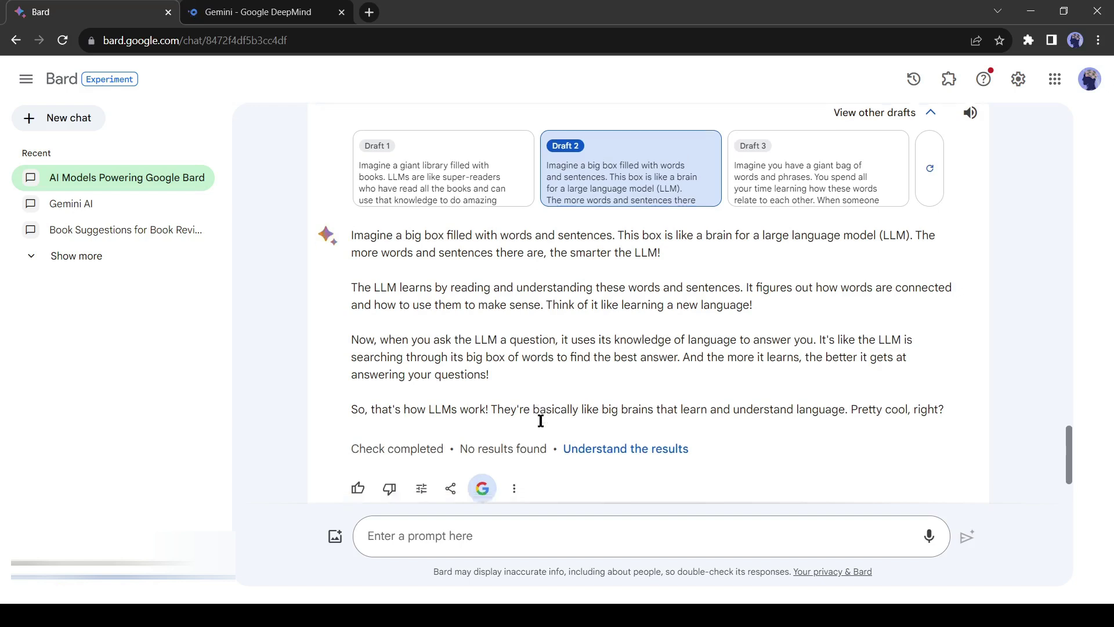
{"action": "scroll", "coordinate": [580, 371], "scroll_direction": "down", "scroll_amount": 3}
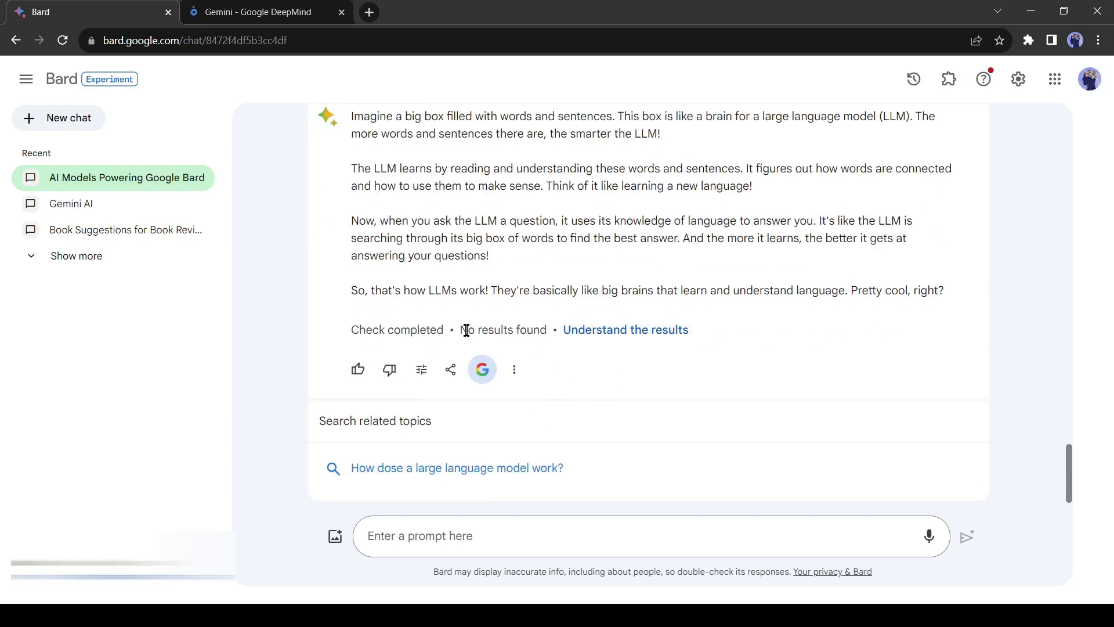
{"action": "left_click_drag", "start_coordinate": [466, 331], "coordinate": [542, 329]}
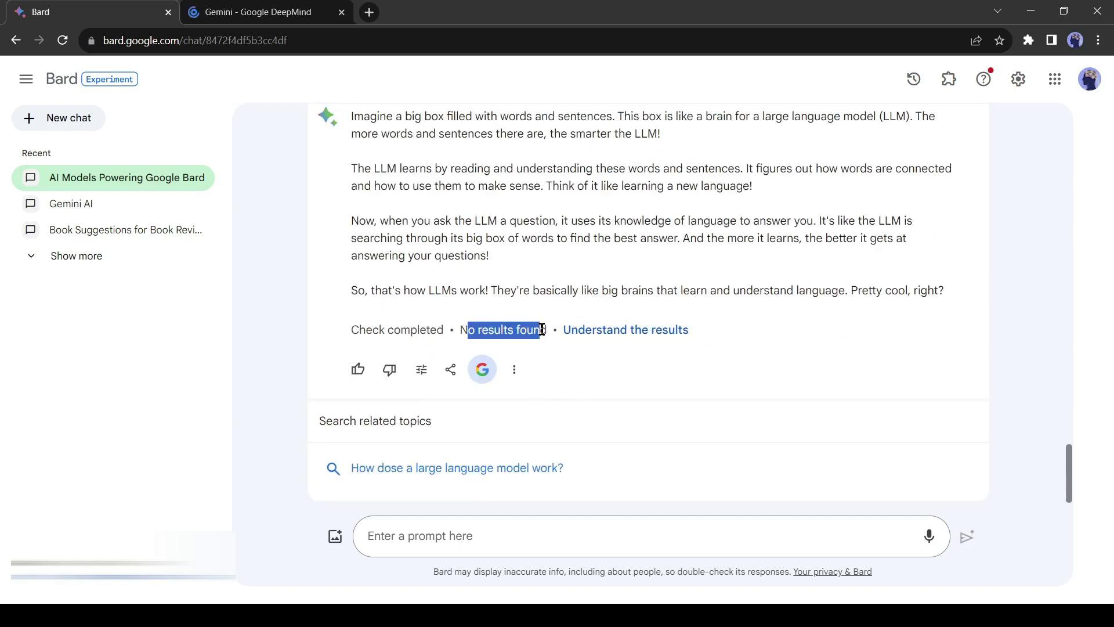
Read the explanation of what the highlight colours and labels in the double-check results mean
{"action": "left_click", "coordinate": [637, 335]}
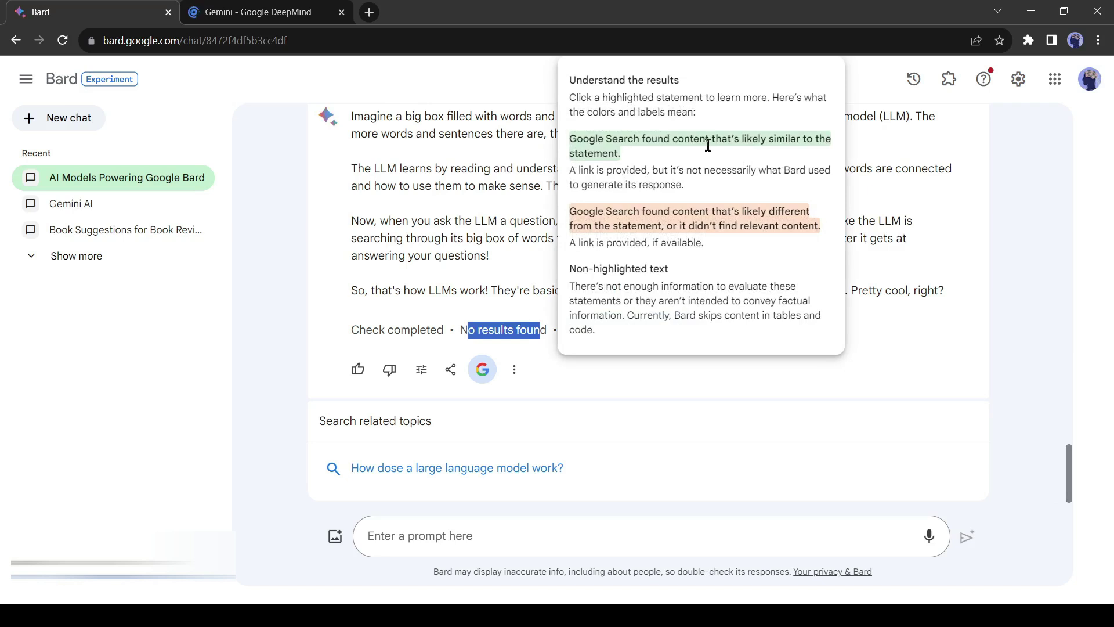
{"action": "left_click_drag", "start_coordinate": [570, 171], "coordinate": [831, 169]}
{"action": "scroll", "coordinate": [832, 168], "scroll_direction": "up", "scroll_amount": 1}
{"action": "left_click_drag", "start_coordinate": [570, 185], "coordinate": [701, 185]}
{"action": "left_click", "coordinate": [722, 192]}
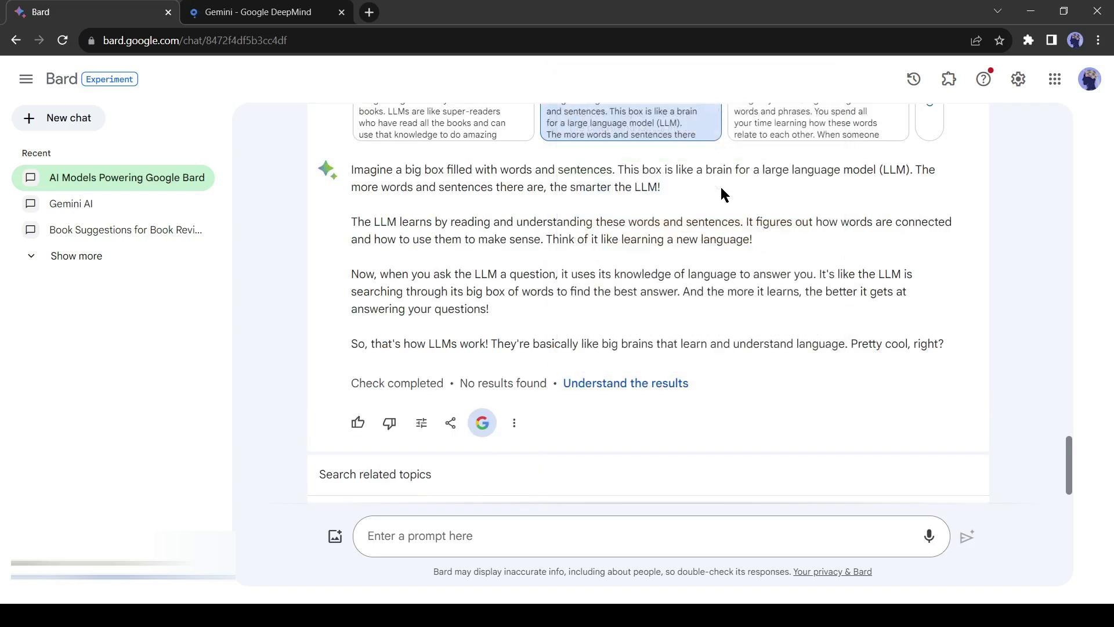
{"action": "left_click", "coordinate": [614, 383]}
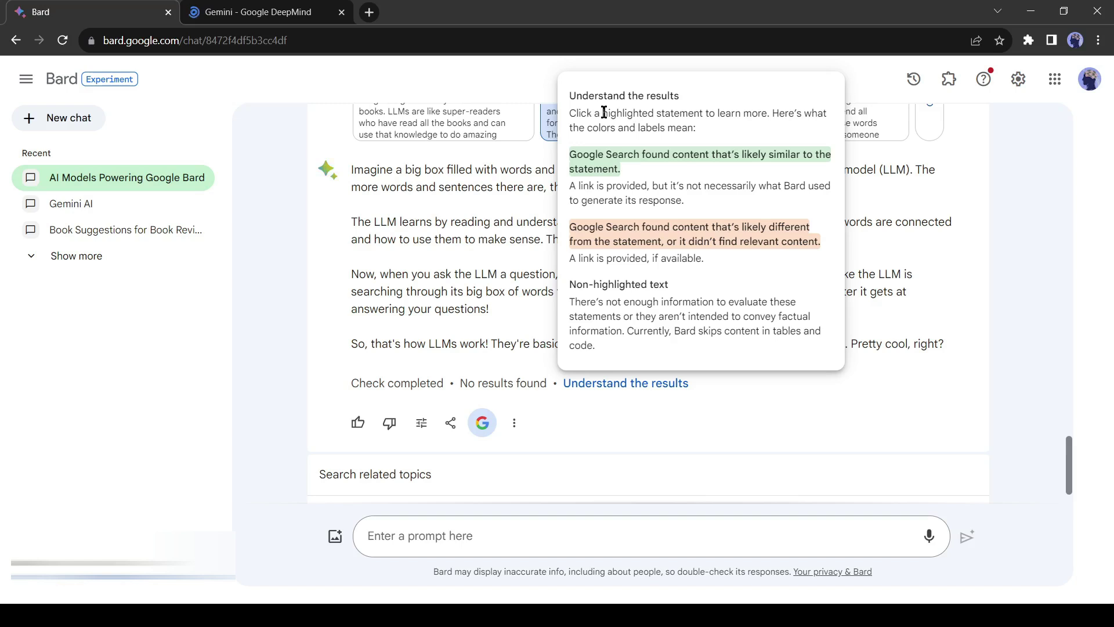
{"action": "scroll", "coordinate": [326, 451], "scroll_direction": "down", "scroll_amount": 2}
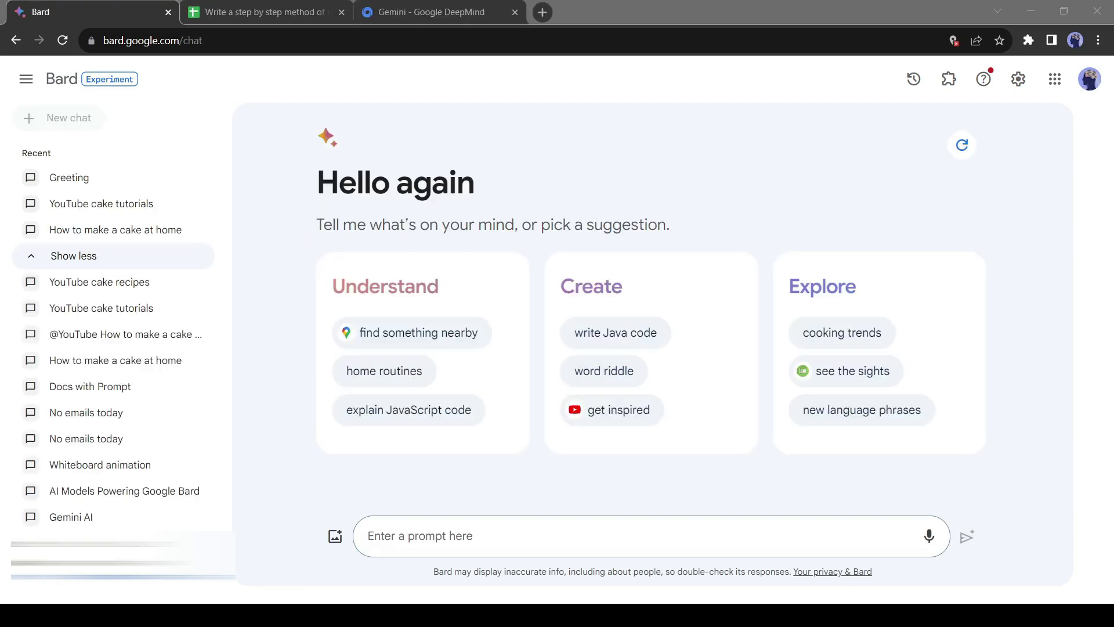
Open the extensions page and read the Google Workspace extension's mention names and description
{"action": "left_click", "coordinate": [292, 328]}
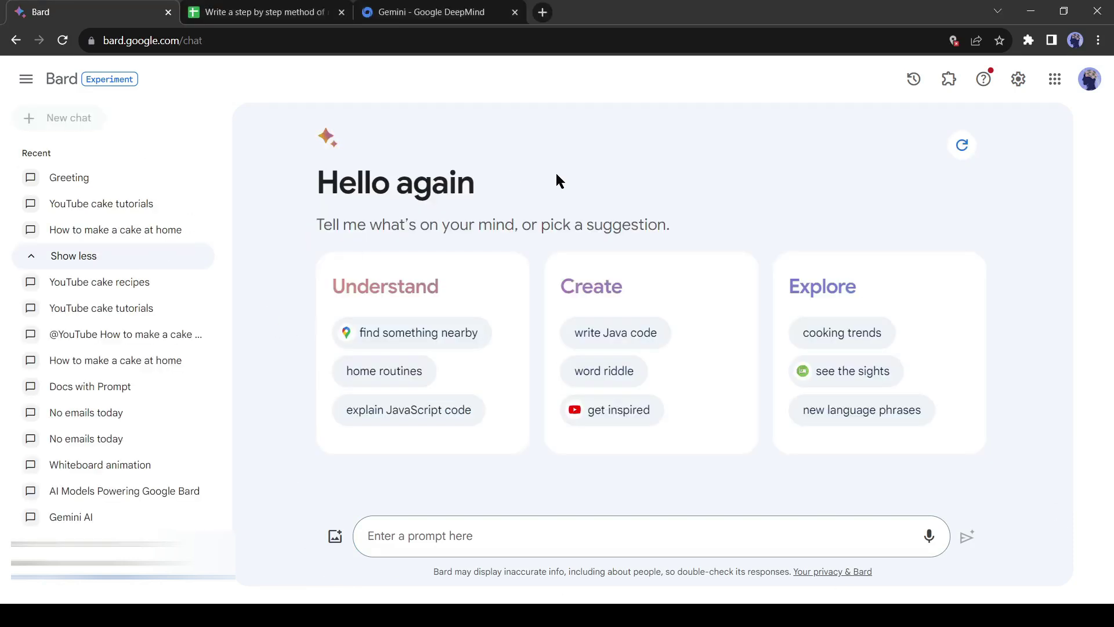
{"action": "left_click", "coordinate": [949, 79]}
{"action": "scroll", "coordinate": [365, 344], "scroll_direction": "down", "scroll_amount": 10}
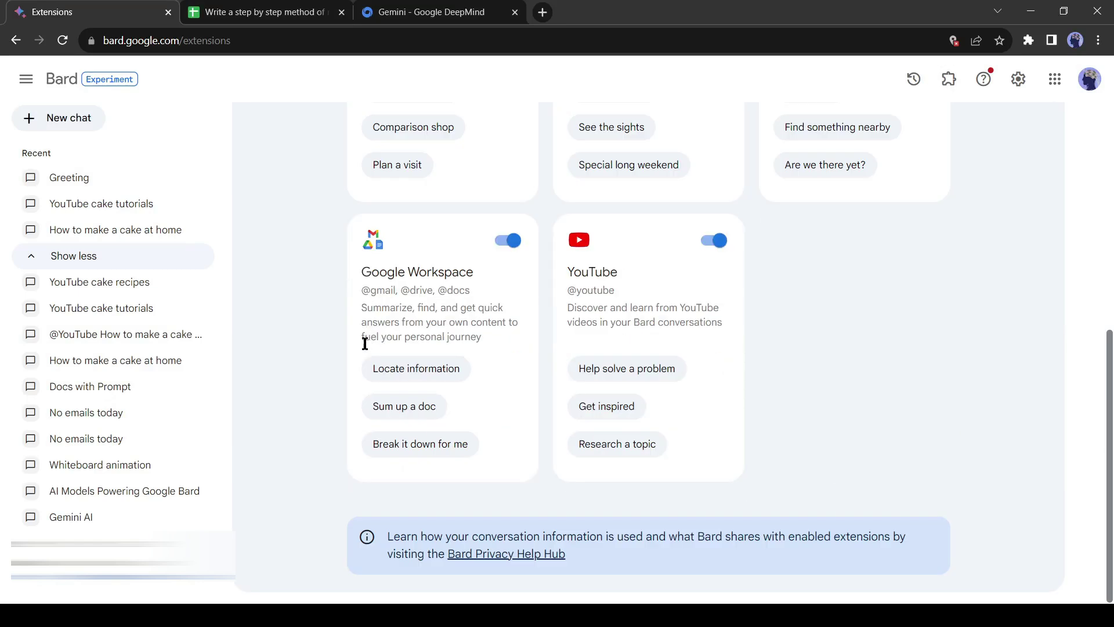
{"action": "left_click_drag", "start_coordinate": [362, 291], "coordinate": [477, 290]}
{"action": "left_click_drag", "start_coordinate": [356, 313], "coordinate": [492, 350]}
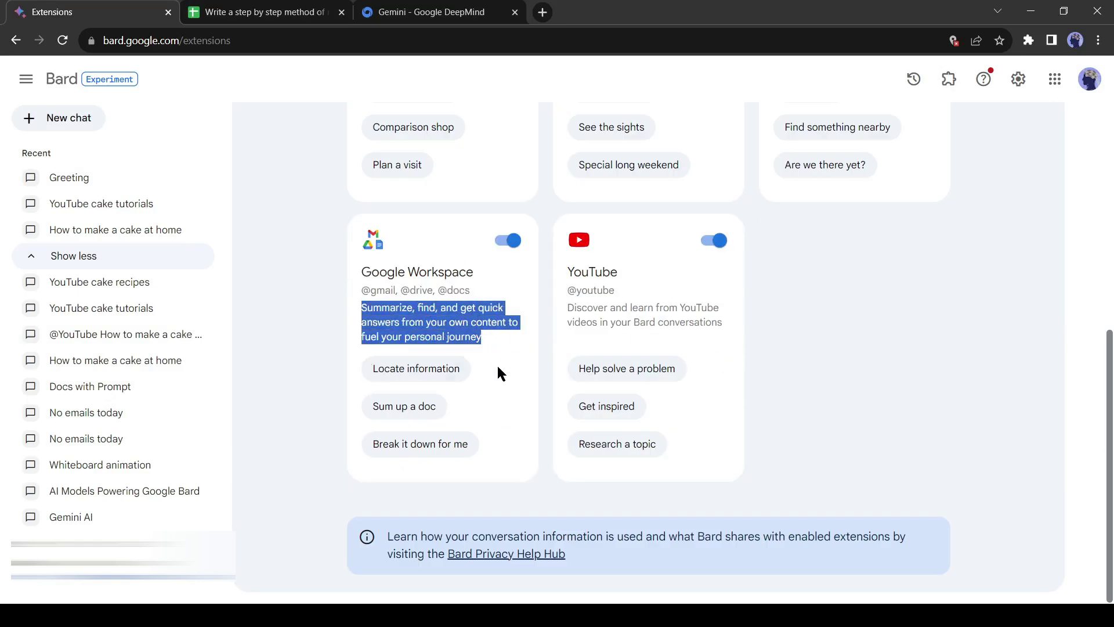
{"action": "left_click", "coordinate": [498, 367]}
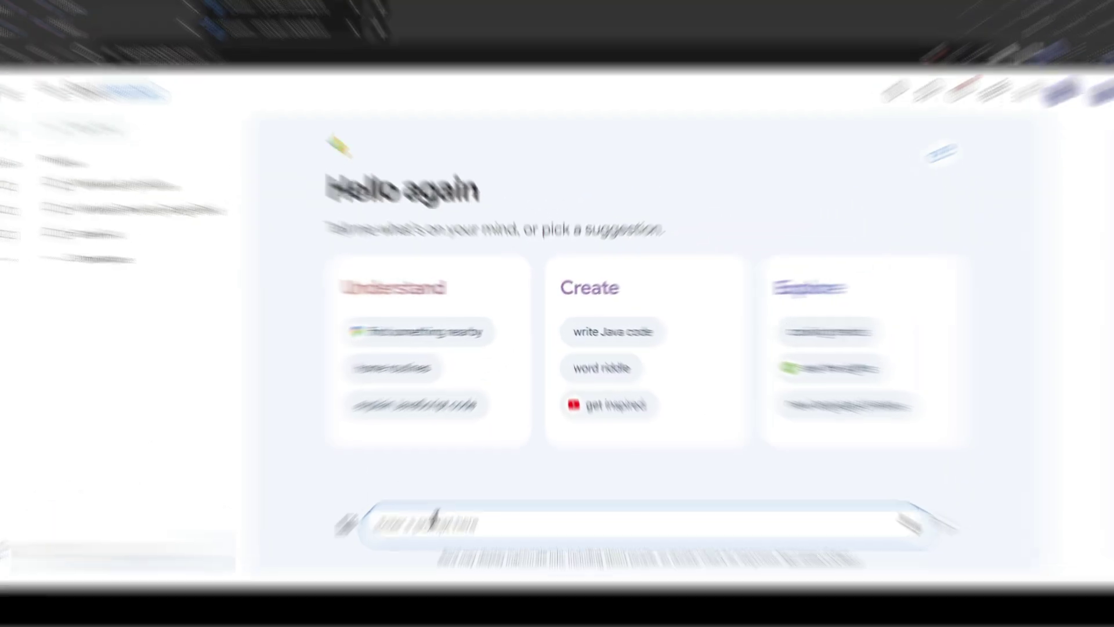
Submit the prompt "How many email did I get today?" in a new chat and read the Google Workspace answer
{"action": "type", "text": "How many email did I get today?"}
{"action": "key", "text": "Return"}
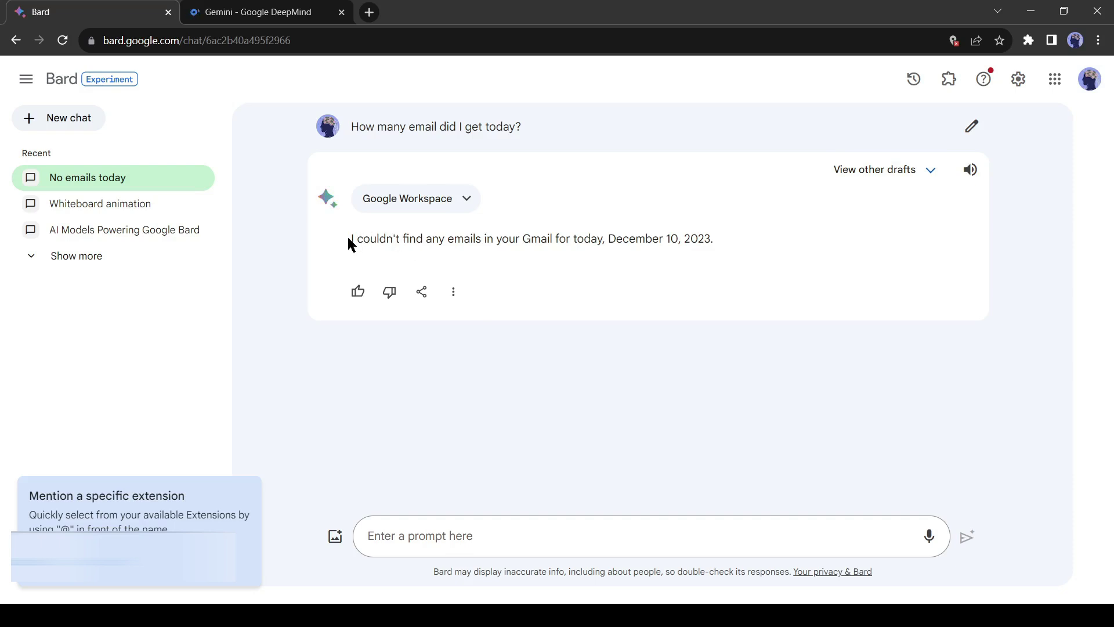
{"action": "left_click_drag", "start_coordinate": [350, 239], "coordinate": [665, 243]}
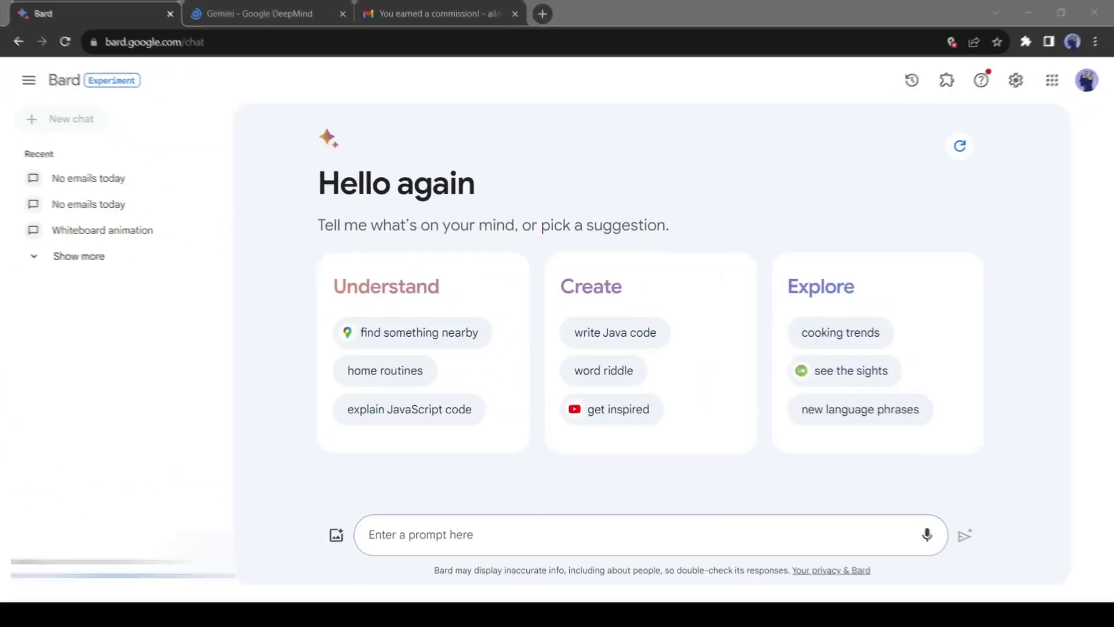
In a new chat, submit the prompt "Find the doc with Prompt" using the Google Docs extension
{"action": "left_click", "coordinate": [406, 535]}
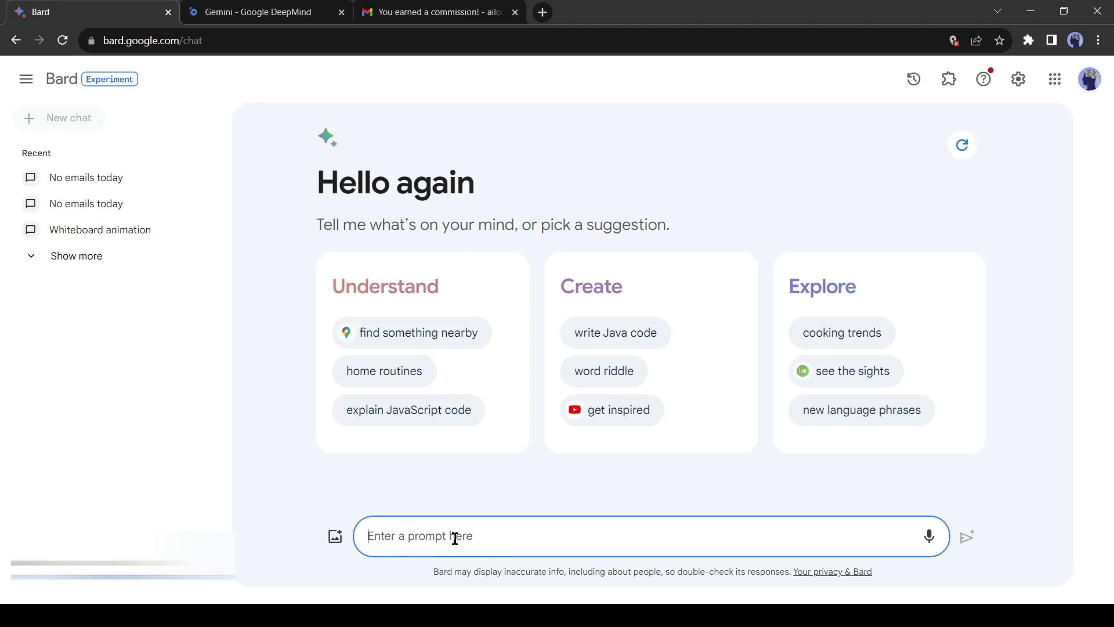
{"action": "type", "text": "@"}
{"action": "left_click", "coordinate": [443, 328]}
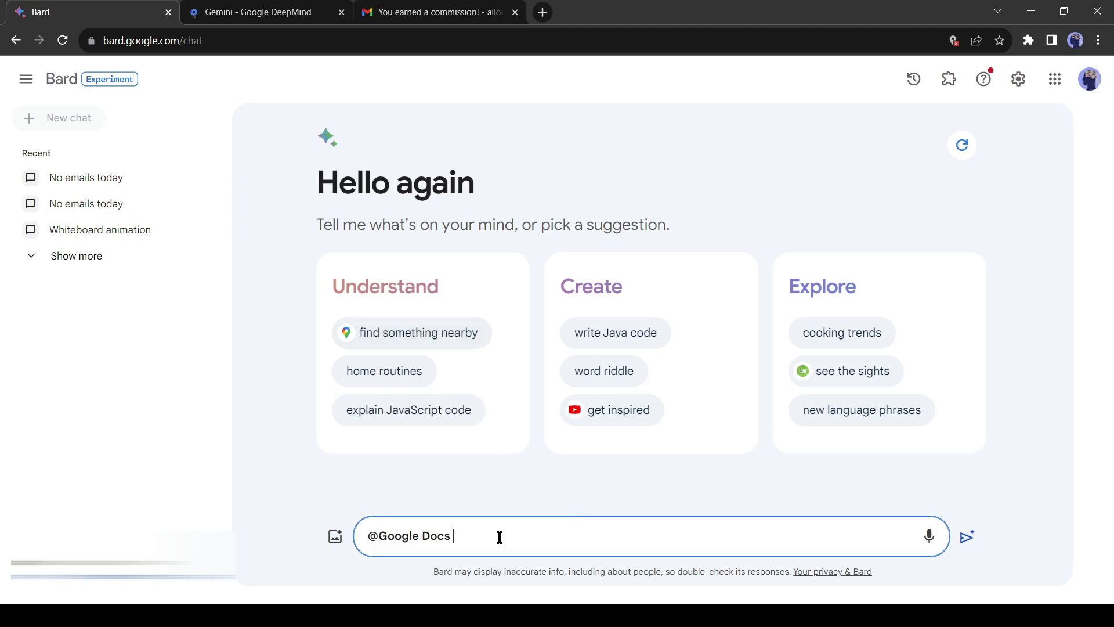
{"action": "type", "text": "Find the doc with Prompt"}
{"action": "key", "text": "Return"}
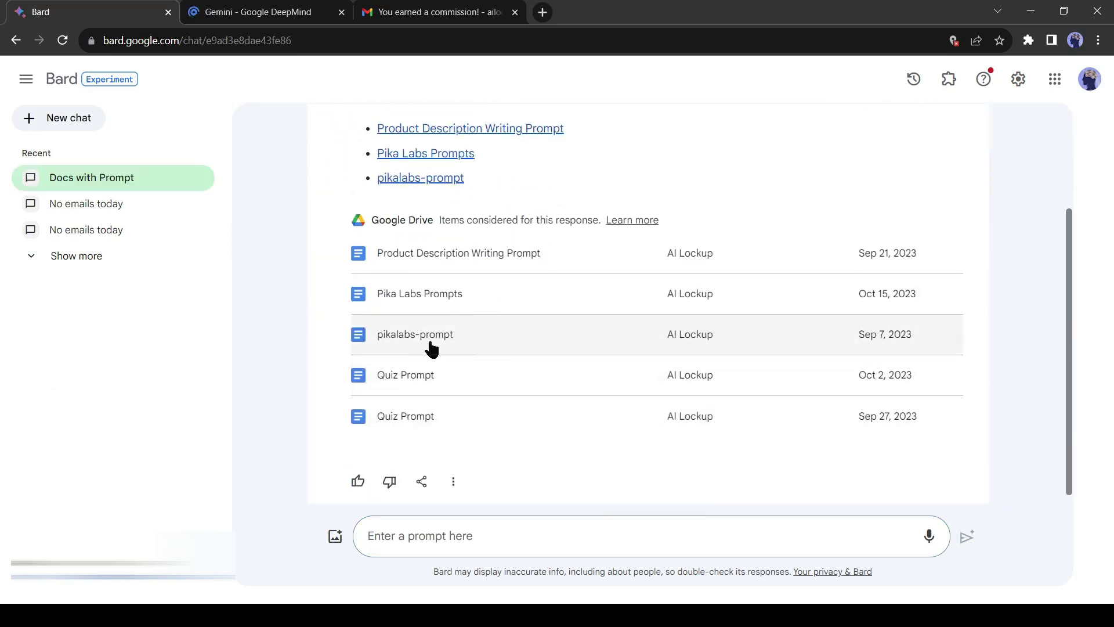
Submit the follow-up "Summaries the Product Description Writing prompt file" and review the summary
{"action": "left_click", "coordinate": [419, 530]}
{"action": "type", "text": "Summaries the Product Descript"}
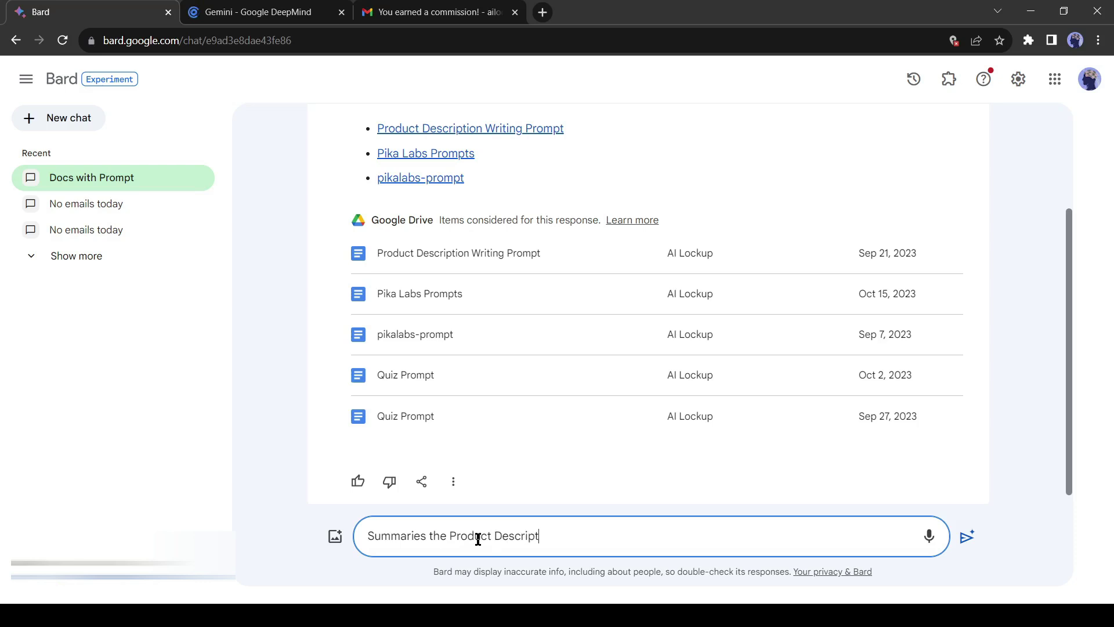
{"action": "type", "text": " prompt f"}
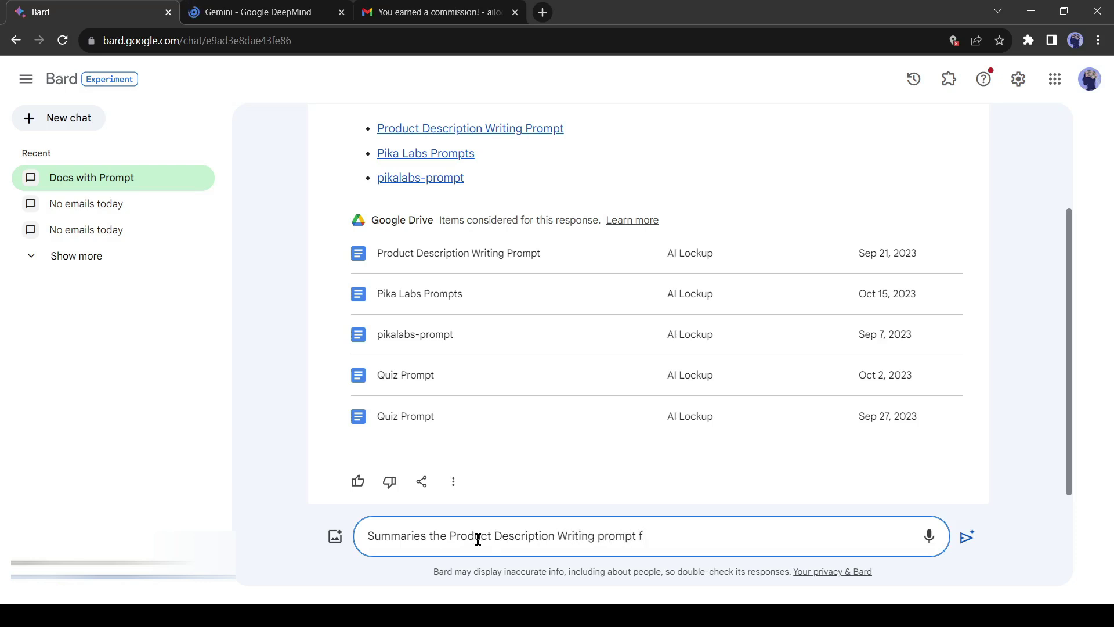
{"action": "type", "text": "ile"}
{"action": "key", "text": "Return"}
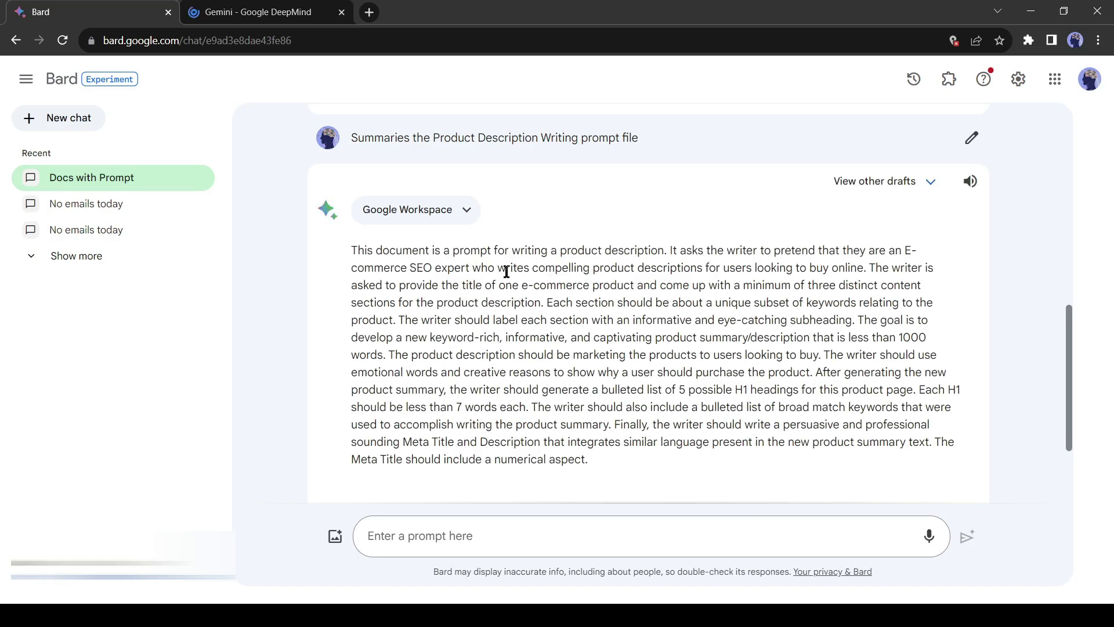
{"action": "scroll", "coordinate": [659, 416], "scroll_direction": "down", "scroll_amount": 2}
{"action": "scroll", "coordinate": [447, 386], "scroll_direction": "up", "scroll_amount": 5}
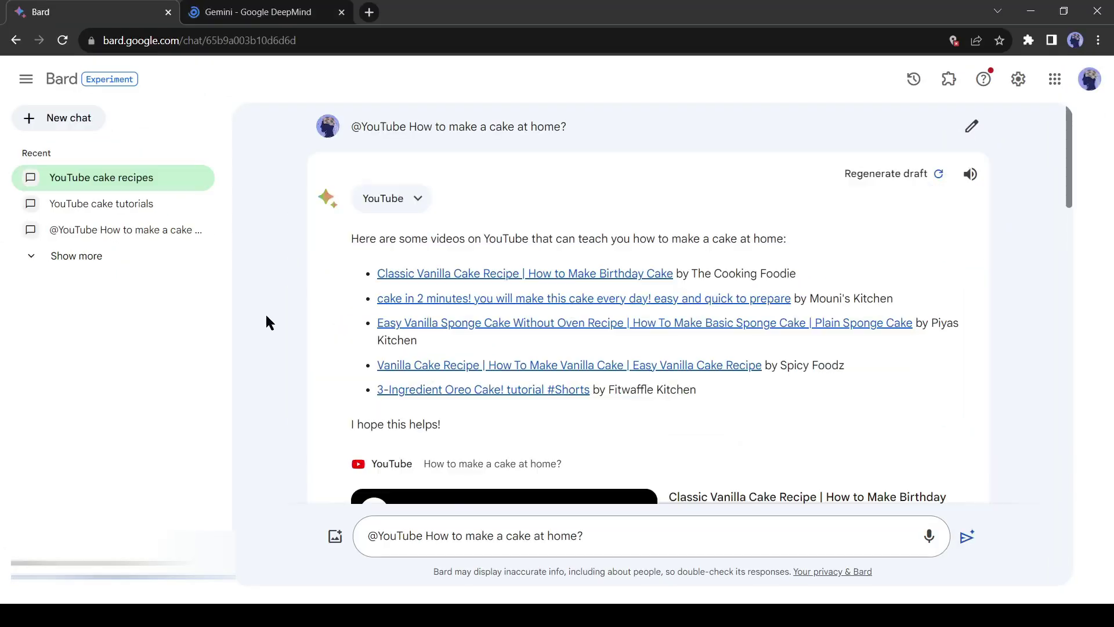
Examine the YouTube extension's answer on making a cake at home, including its video links and embedded videos
{"action": "scroll", "coordinate": [267, 317], "scroll_direction": "down", "scroll_amount": 4}
{"action": "scroll", "coordinate": [265, 337], "scroll_direction": "down", "scroll_amount": 5}
{"action": "scroll", "coordinate": [234, 463], "scroll_direction": "up", "scroll_amount": 6}
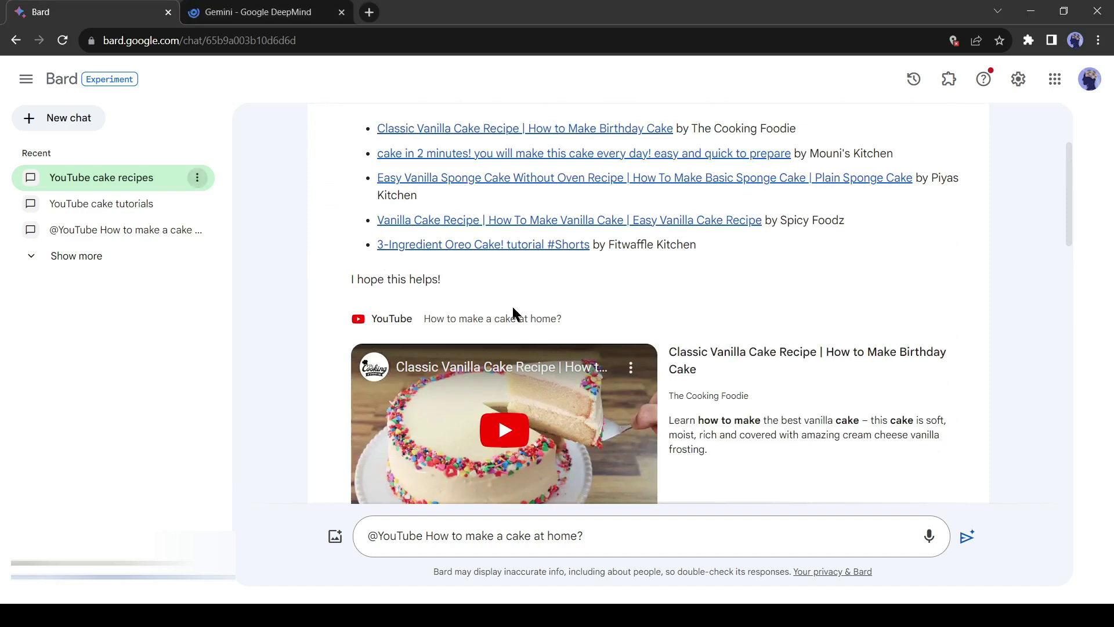
{"action": "scroll", "coordinate": [511, 305], "scroll_direction": "up", "scroll_amount": 4}
{"action": "scroll", "coordinate": [516, 308], "scroll_direction": "down", "scroll_amount": 8}
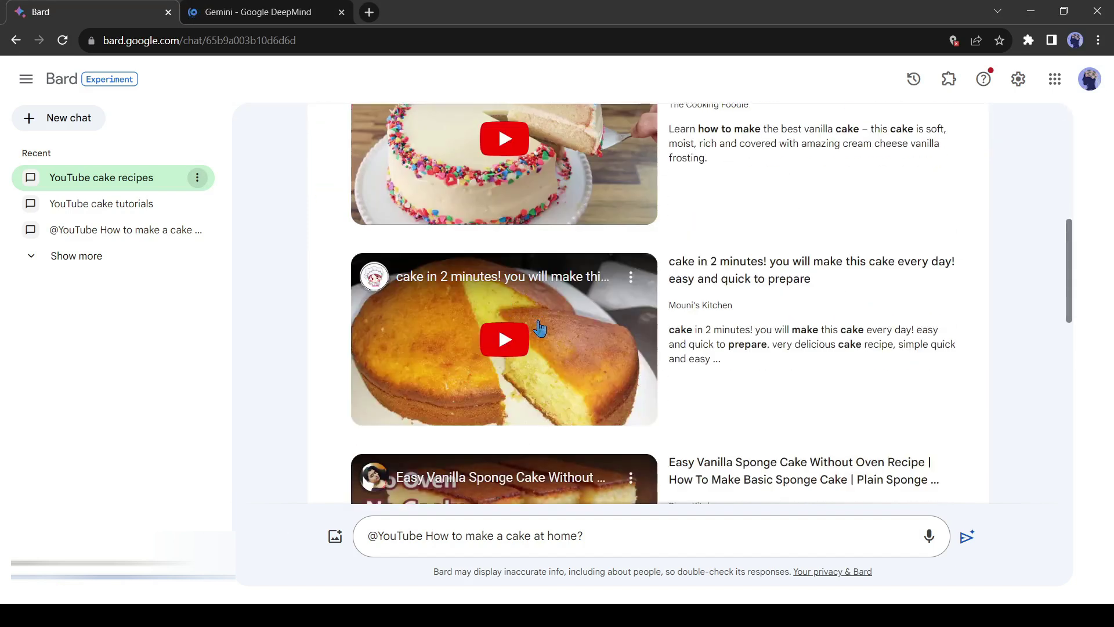
{"action": "scroll", "coordinate": [524, 313], "scroll_direction": "down", "scroll_amount": 8}
{"action": "scroll", "coordinate": [546, 328], "scroll_direction": "down", "scroll_amount": 5}
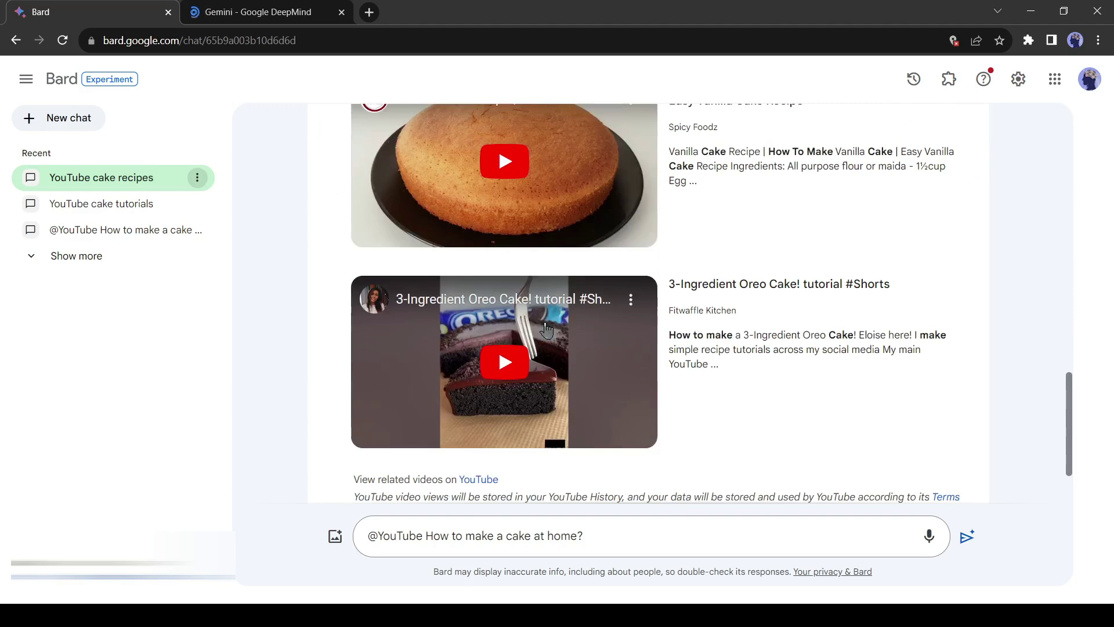
{"action": "scroll", "coordinate": [518, 386], "scroll_direction": "up", "scroll_amount": 20}
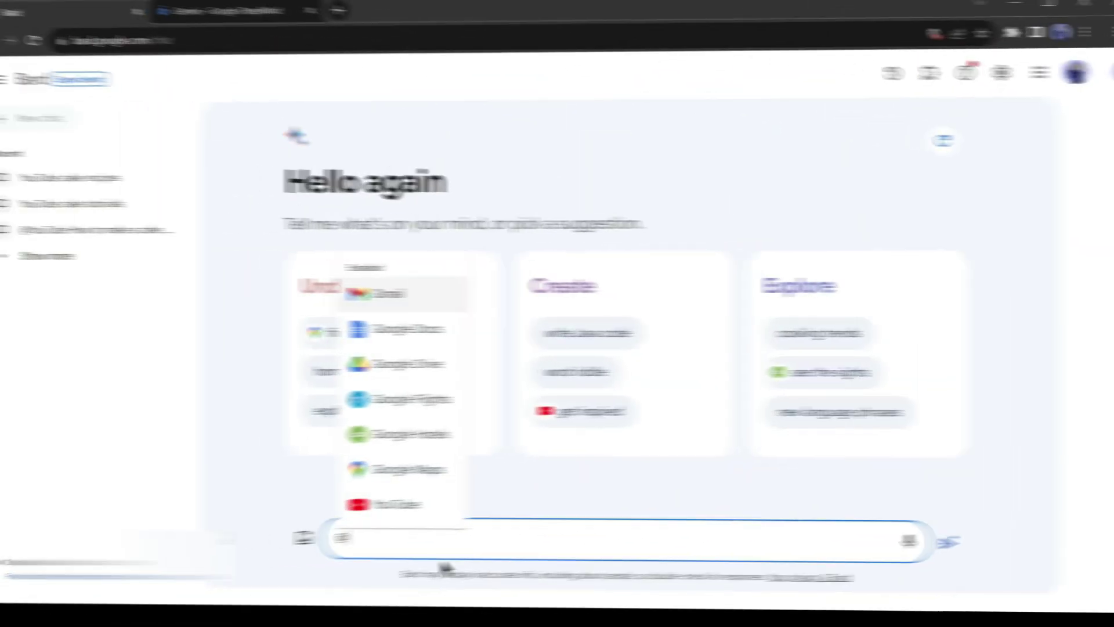
In a new chat, ask the YouTube extension "How to make a cake at home?" and browse the suggested videos
{"action": "left_click", "coordinate": [441, 505]}
{"action": "type", "text": "How to make a cake at home?"}
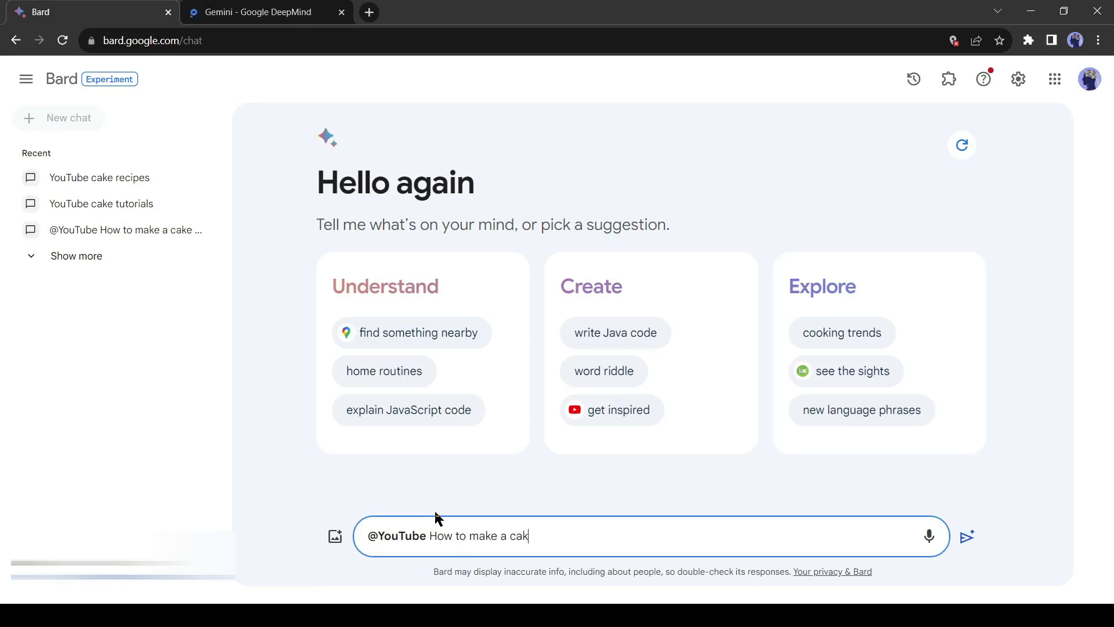
{"action": "key", "text": "Return"}
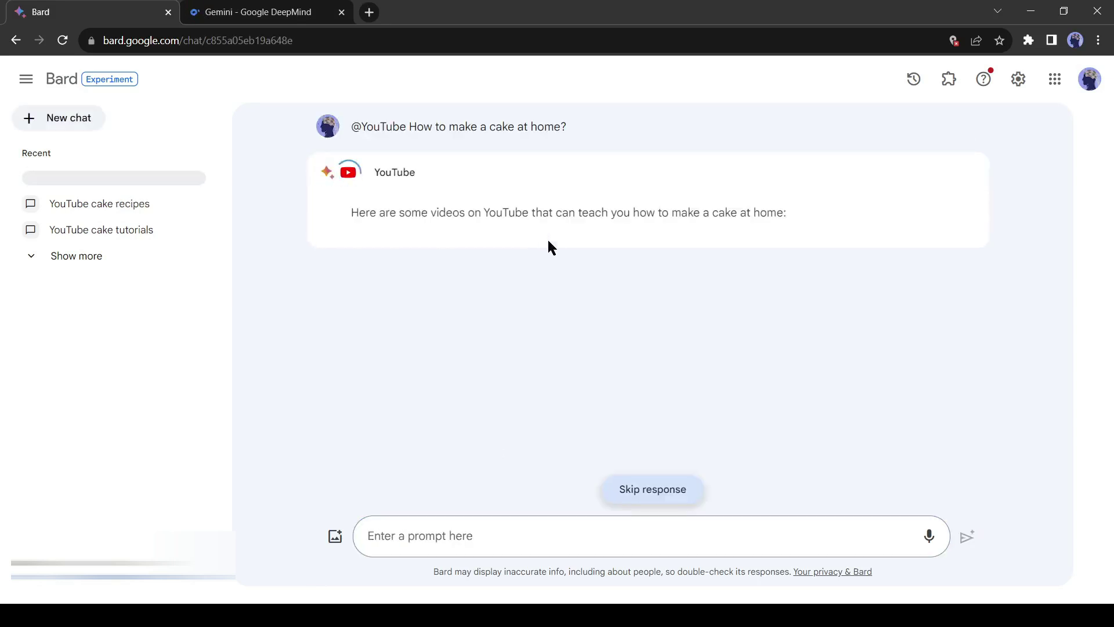
{"action": "scroll", "coordinate": [308, 402], "scroll_direction": "down", "scroll_amount": 3}
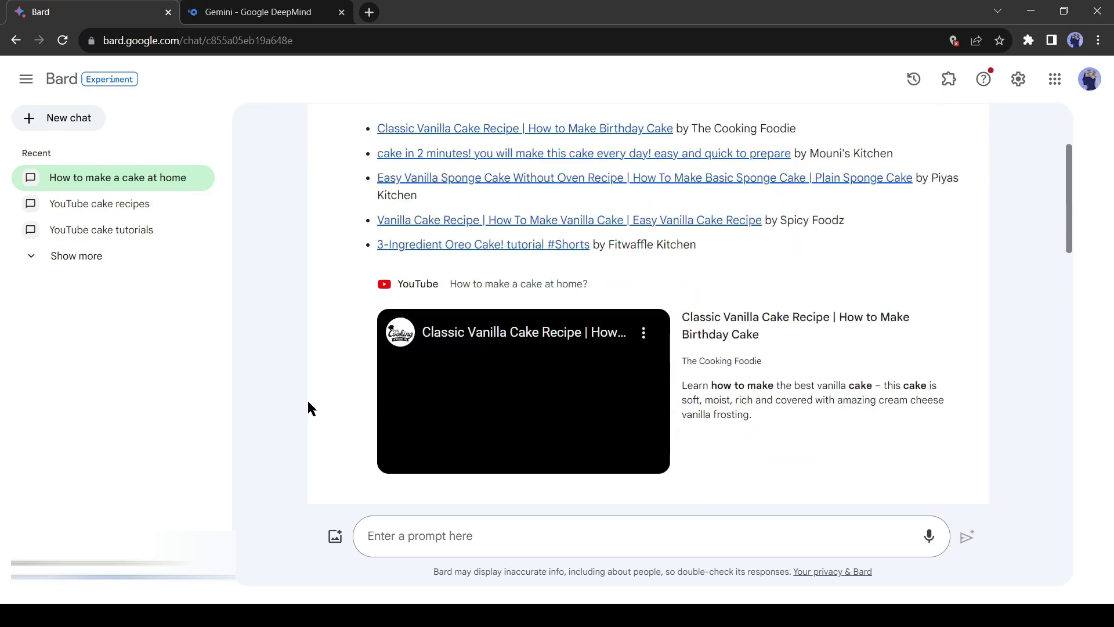
{"action": "scroll", "coordinate": [308, 401], "scroll_direction": "down", "scroll_amount": 6}
{"action": "scroll", "coordinate": [308, 405], "scroll_direction": "down", "scroll_amount": 7}
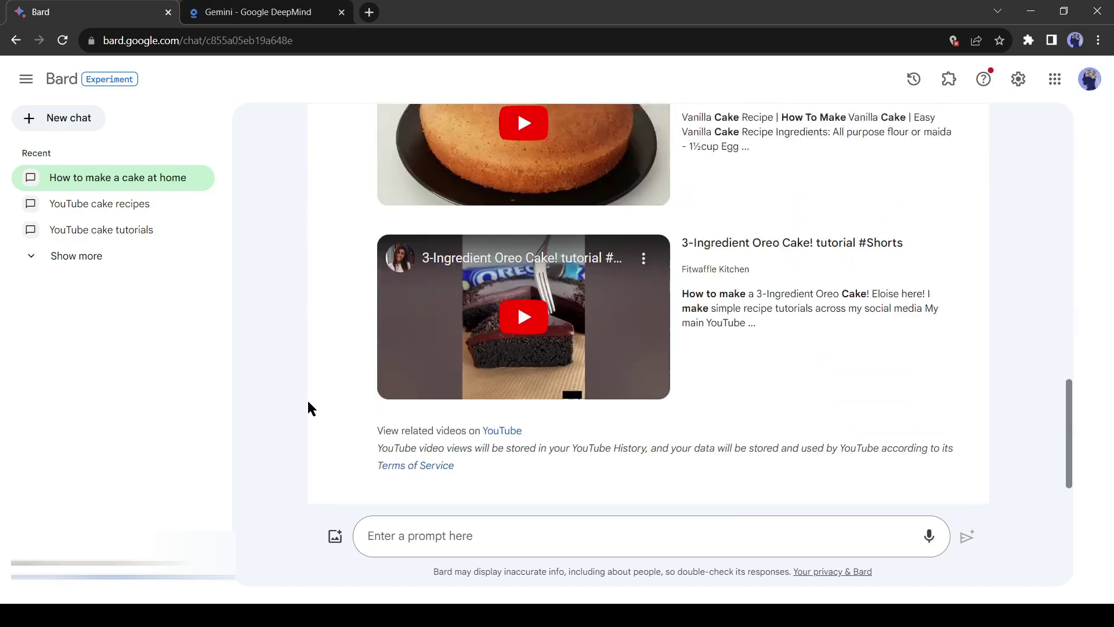
{"action": "scroll", "coordinate": [308, 405], "scroll_direction": "up", "scroll_amount": 15}
{"action": "left_click_drag", "start_coordinate": [370, 274], "coordinate": [673, 275]}
In the YouTube cake tutorials chat, submit "Summaries Five Beautiful Ways To Decorate Cake by Tasty" and review the illustrated answer
{"action": "left_click", "coordinate": [451, 534]}
{"action": "type", "text": "Summar"}
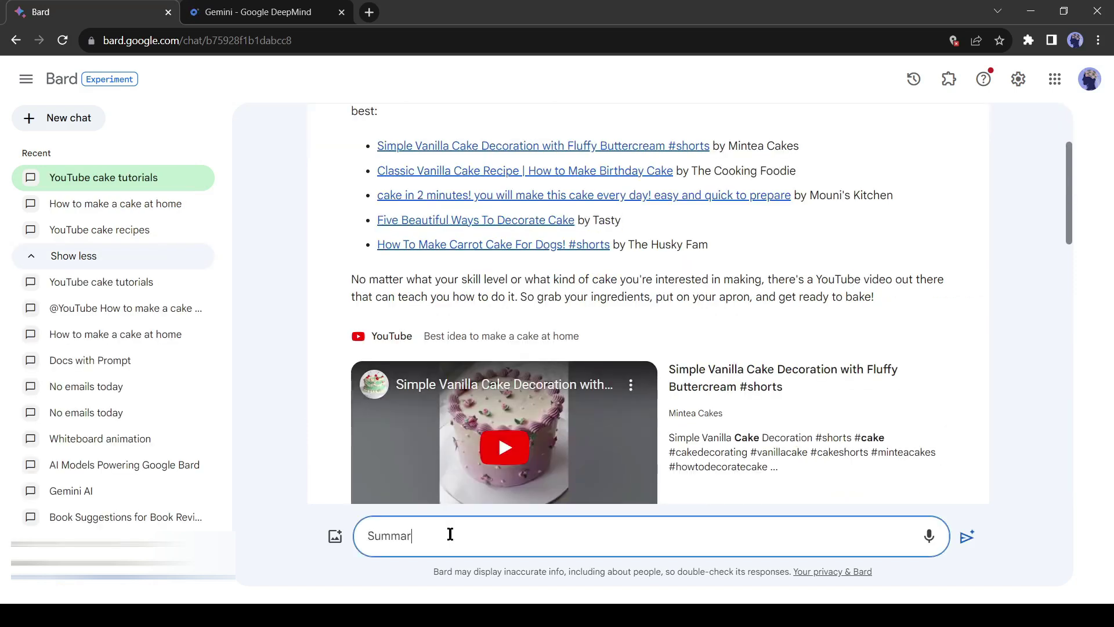
{"action": "type", "text": "ies"}
{"action": "type", "text": "Five Beautiful Ways To Decorate Cake by Tasty"}
{"action": "key", "text": "Return"}
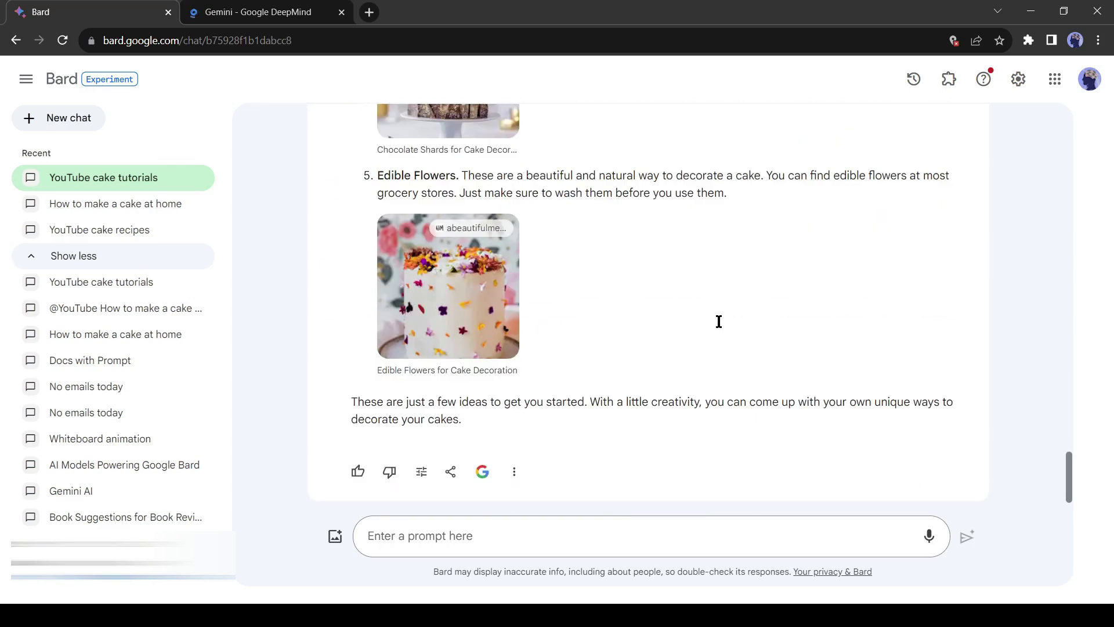
{"action": "scroll", "coordinate": [546, 360], "scroll_direction": "up", "scroll_amount": 15}
{"action": "scroll", "coordinate": [534, 196], "scroll_direction": "down", "scroll_amount": 15}
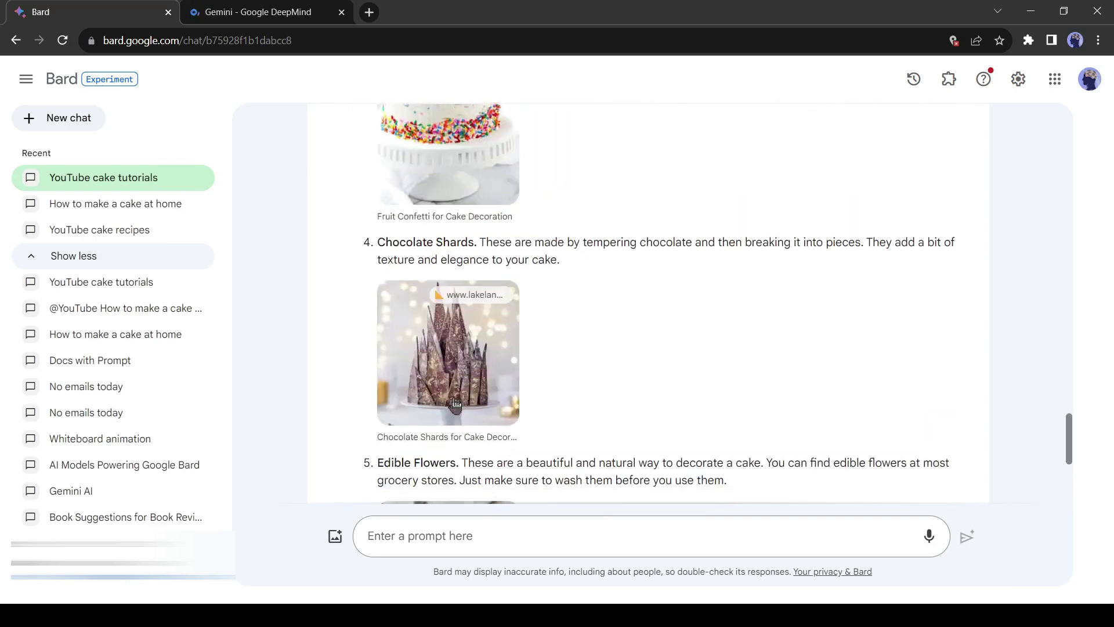
Submit the follow-up "Write a step by step method of making a cake at home according to the video in a table format?"
{"action": "left_click", "coordinate": [419, 540]}
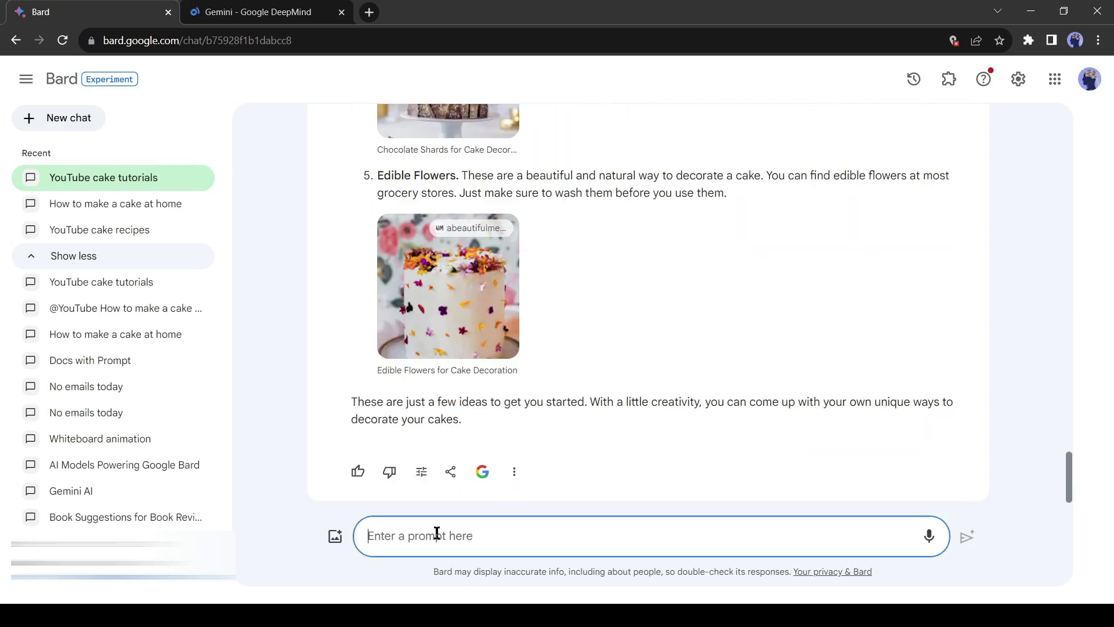
{"action": "type", "text": "W"}
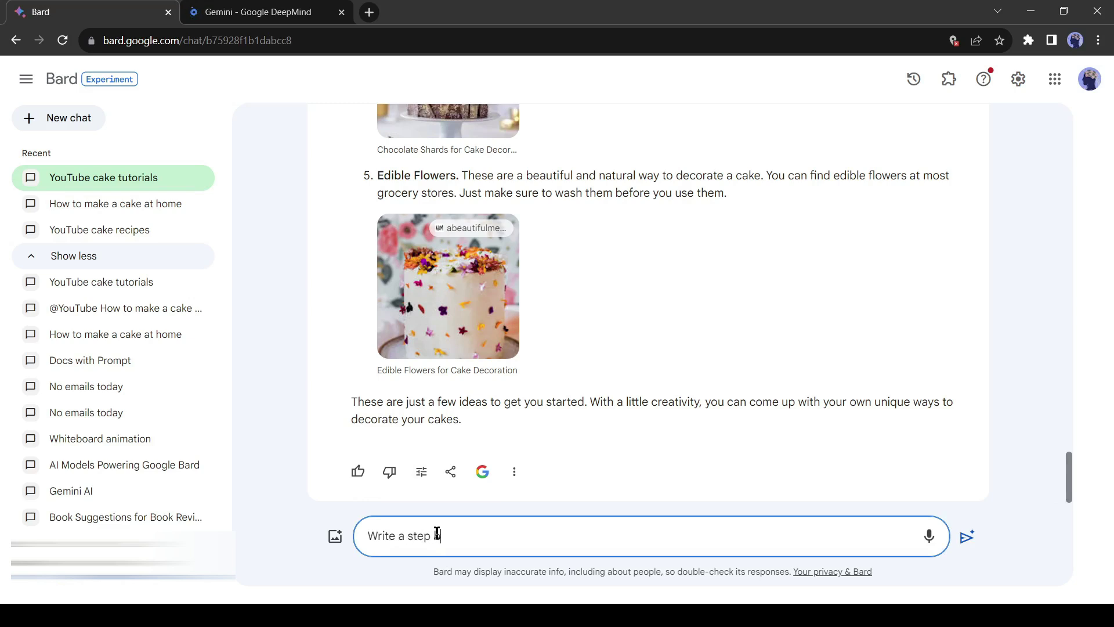
{"action": "type", "text": "rite a step by step method of making a cake at home according to the video in a table format?"}
{"action": "key", "text": "Return"}
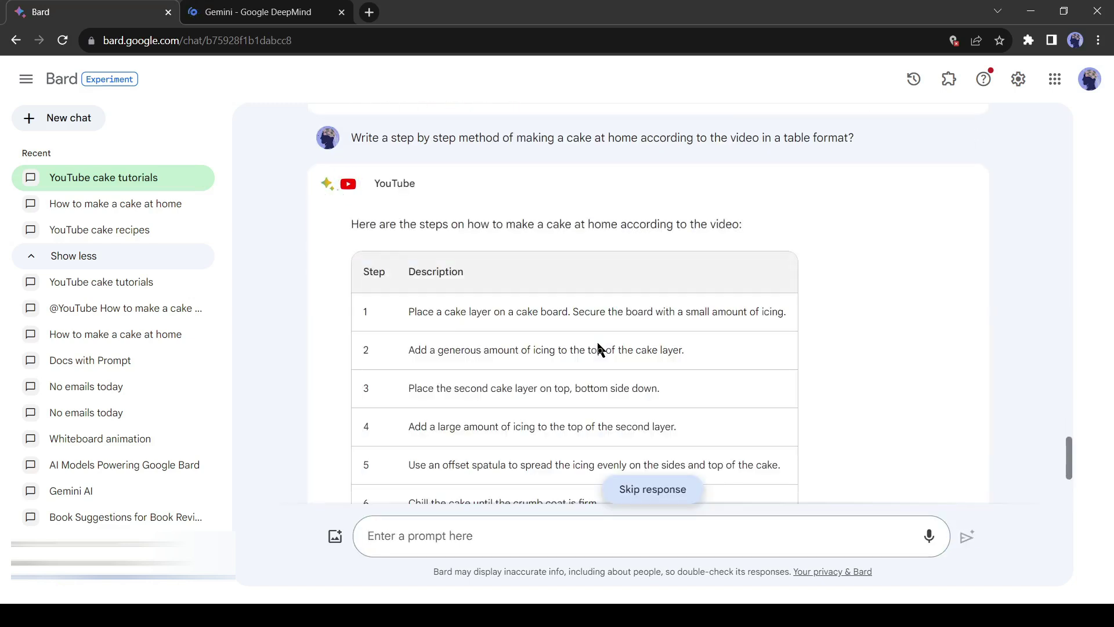
Look through the table of cake-making steps, then export it to Google Sheets and open the exported sheet
{"action": "scroll", "coordinate": [615, 341], "scroll_direction": "down", "scroll_amount": 4}
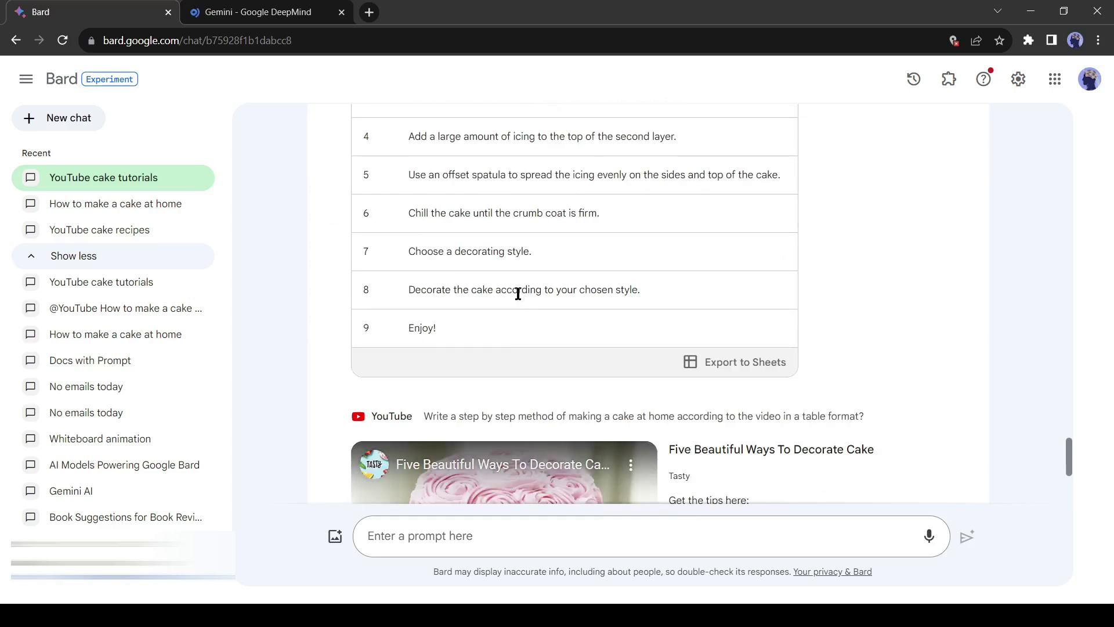
{"action": "scroll", "coordinate": [517, 291], "scroll_direction": "down", "scroll_amount": 3}
{"action": "scroll", "coordinate": [556, 299], "scroll_direction": "up", "scroll_amount": 7}
{"action": "scroll", "coordinate": [556, 300], "scroll_direction": "down", "scroll_amount": 3}
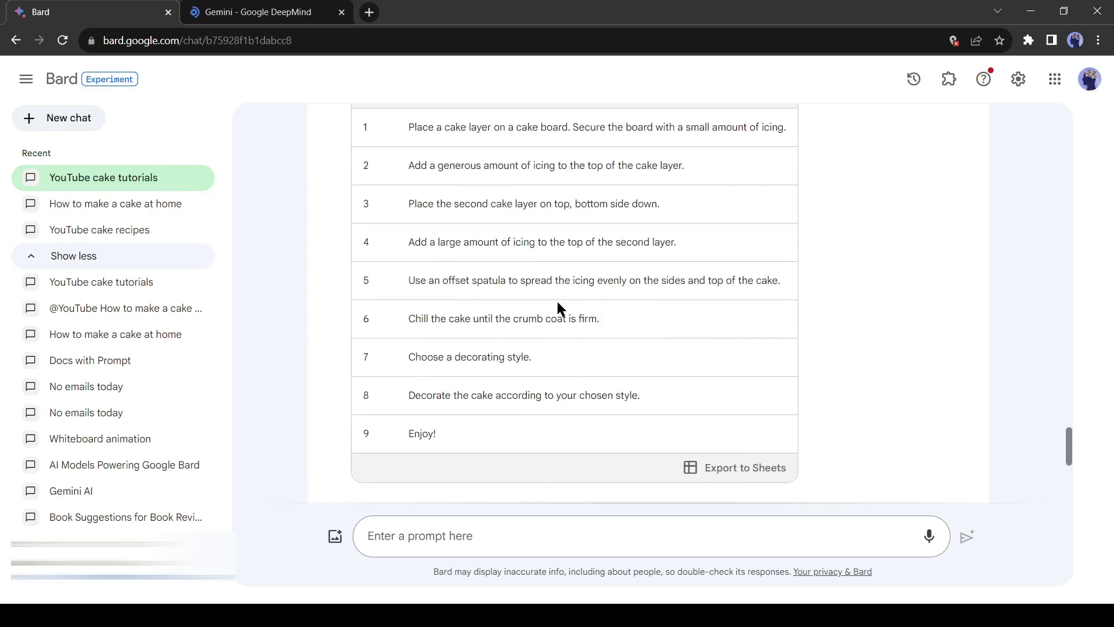
{"action": "left_click", "coordinate": [715, 471]}
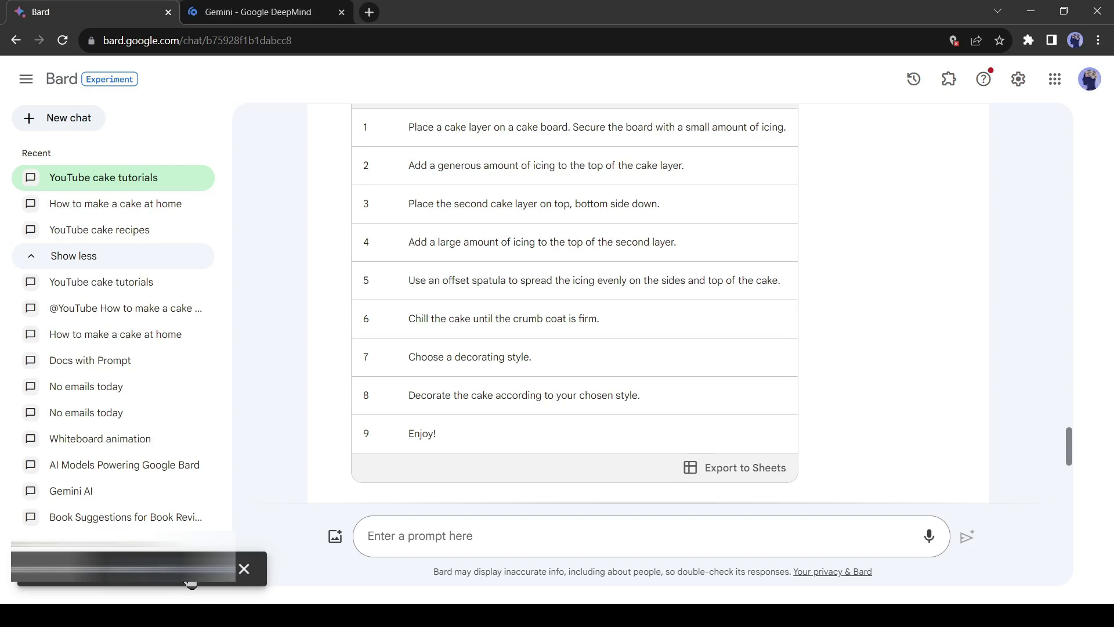
{"action": "left_click", "coordinate": [187, 583]}
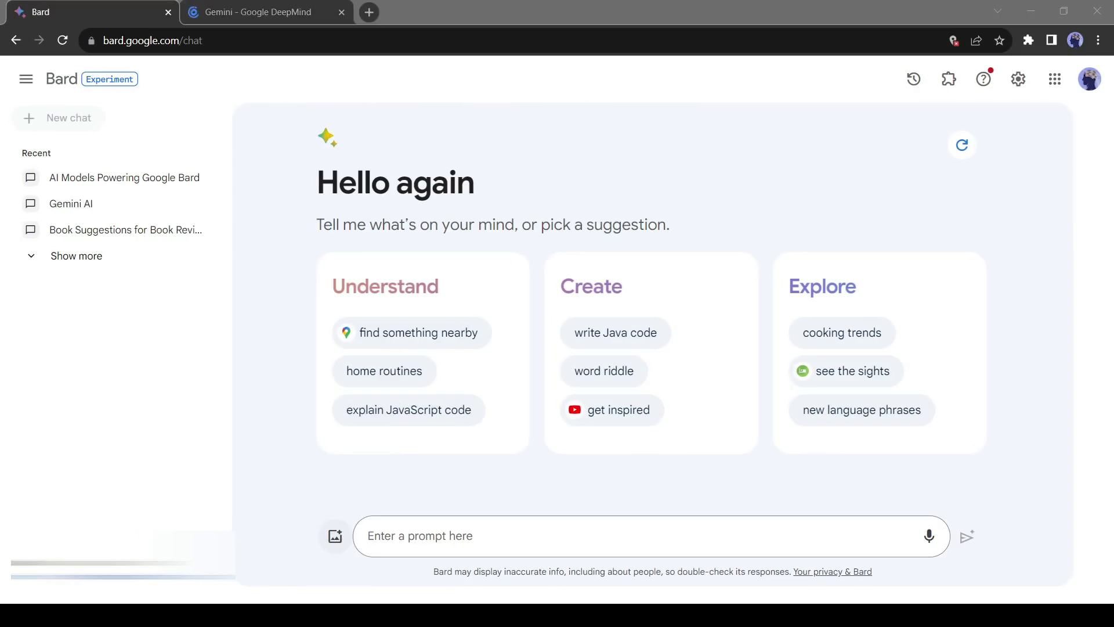
In a new chat, attach the whiteboard animation image and submit the prompt "What's in the attachment?"
{"action": "key", "text": "ctrl+v"}
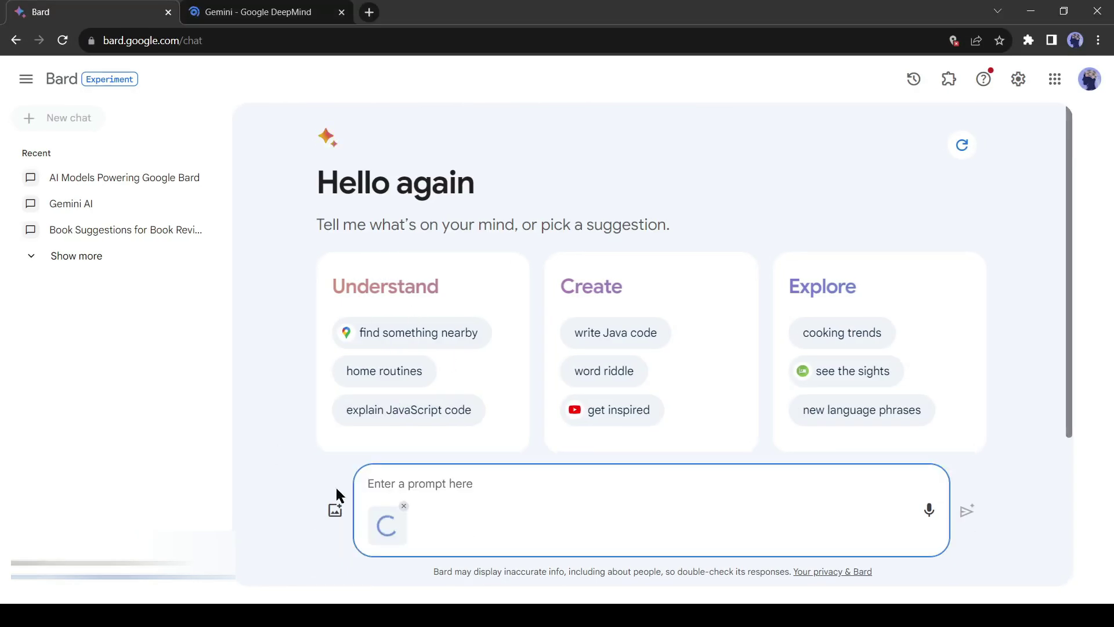
{"action": "left_click", "coordinate": [384, 525]}
{"action": "left_click", "coordinate": [451, 500]}
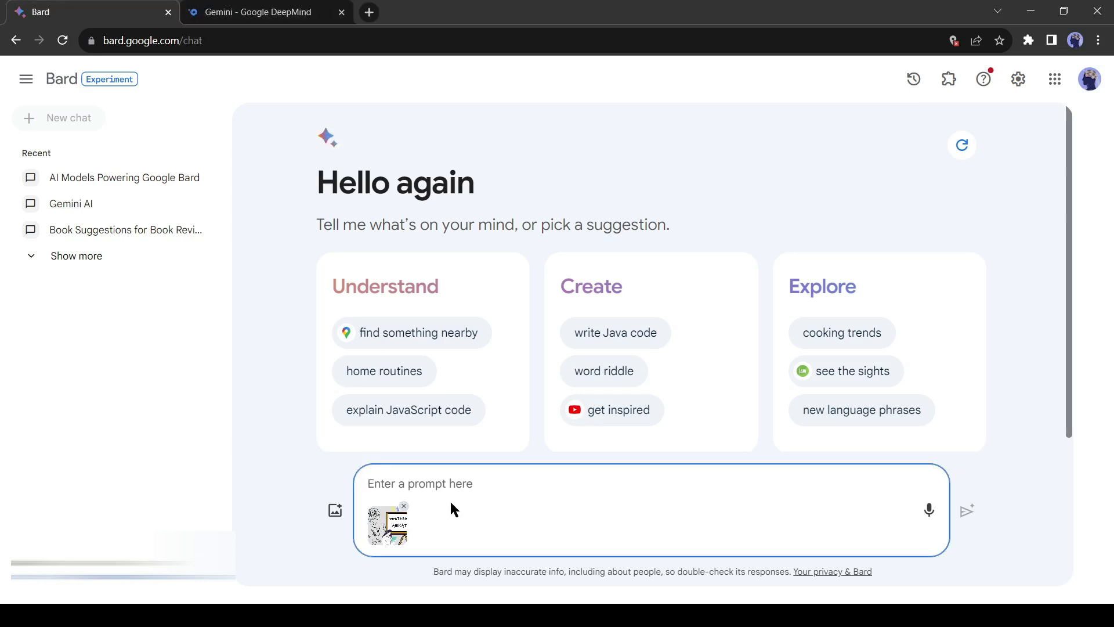
{"action": "type", "text": "What's in the attachment?"}
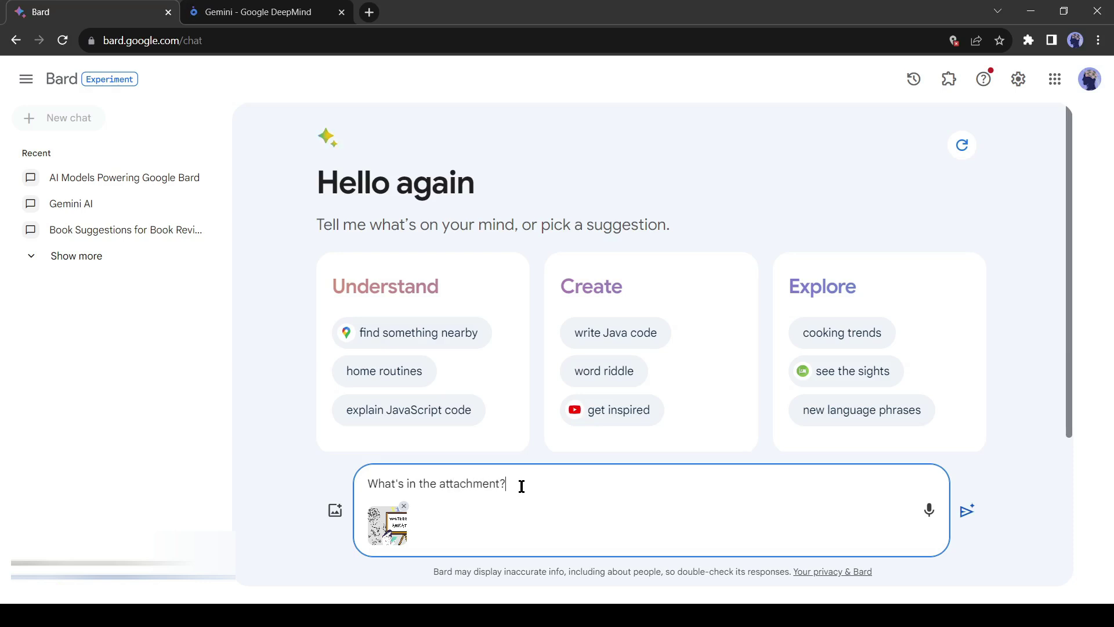
{"action": "key", "text": "Return"}
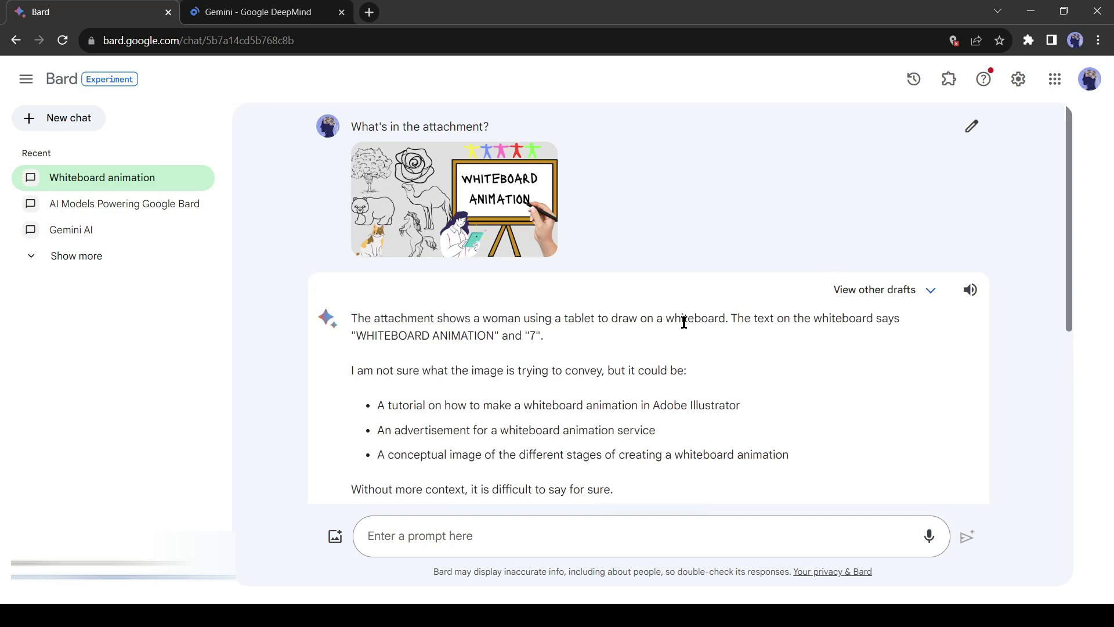
Examine the image description and the suggested meanings of the whiteboard animation picture, highlighting each suggestion
{"action": "scroll", "coordinate": [684, 322], "scroll_direction": "down", "scroll_amount": 1}
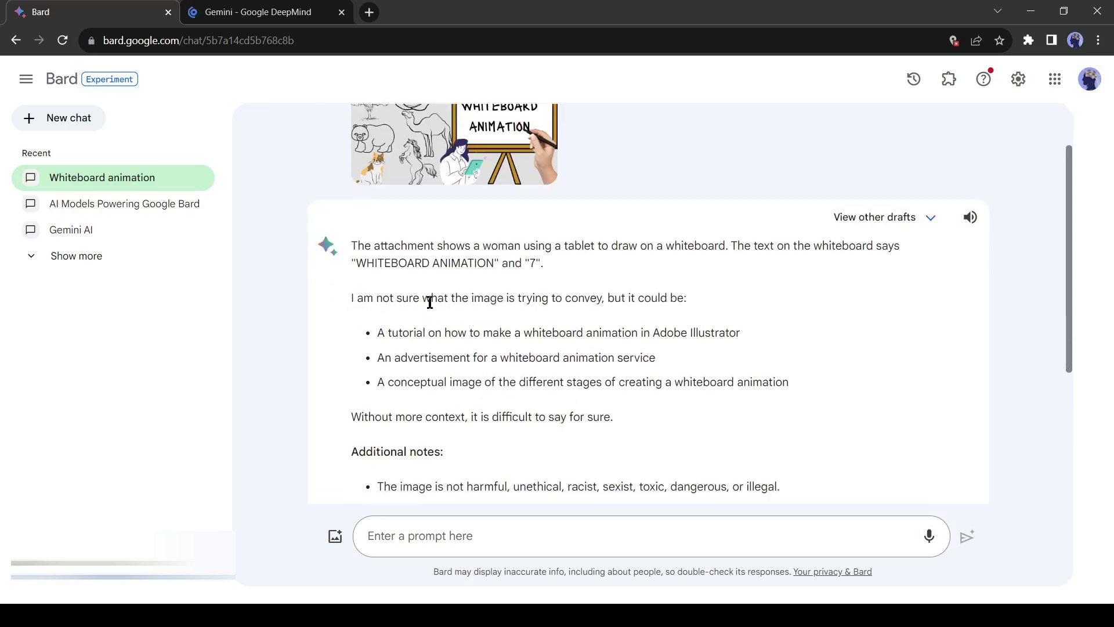
{"action": "left_click_drag", "start_coordinate": [350, 300], "coordinate": [608, 298]}
{"action": "left_click", "coordinate": [613, 296]}
{"action": "left_click_drag", "start_coordinate": [376, 332], "coordinate": [758, 343]}
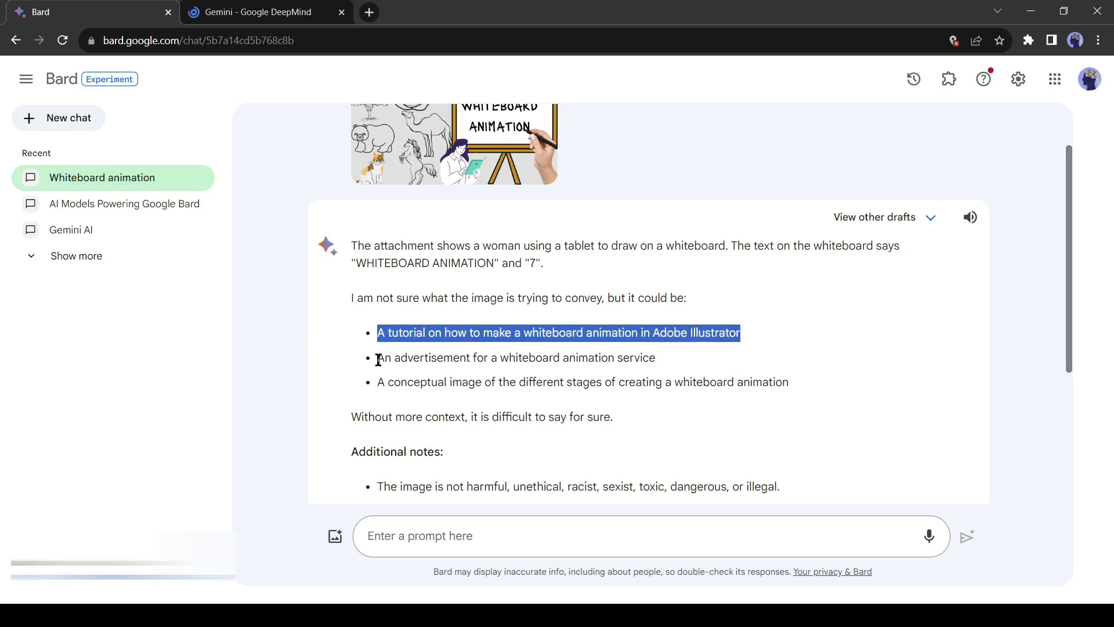
{"action": "left_click_drag", "start_coordinate": [371, 358], "coordinate": [688, 360]}
{"action": "scroll", "coordinate": [577, 364], "scroll_direction": "down", "scroll_amount": 1}
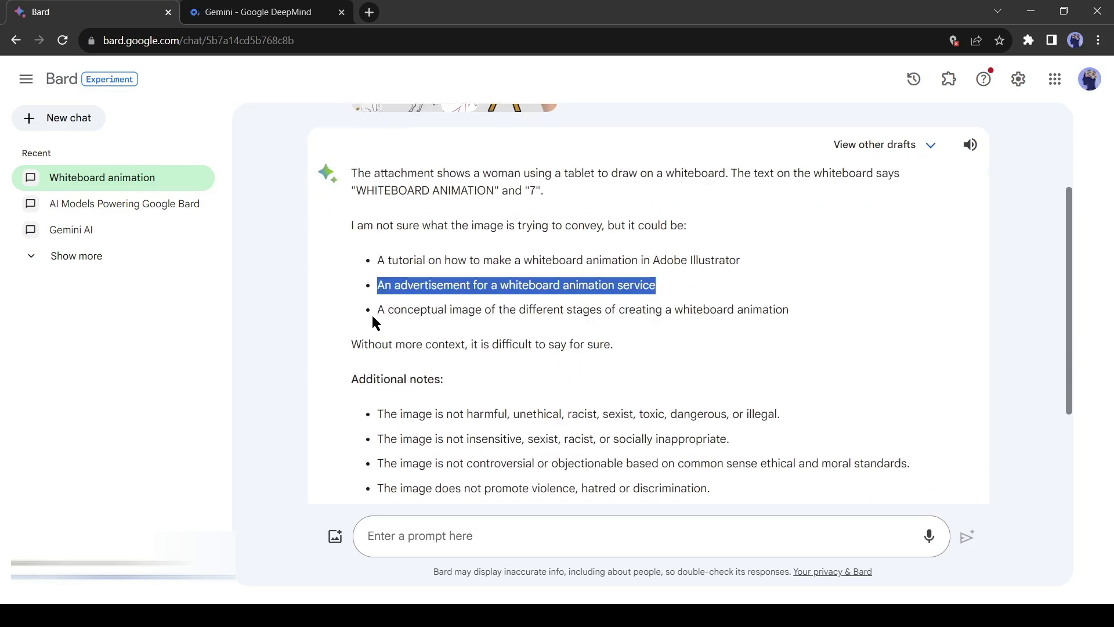
{"action": "left_click_drag", "start_coordinate": [378, 314], "coordinate": [785, 314]}
{"action": "scroll", "coordinate": [510, 343], "scroll_direction": "down", "scroll_amount": 1}
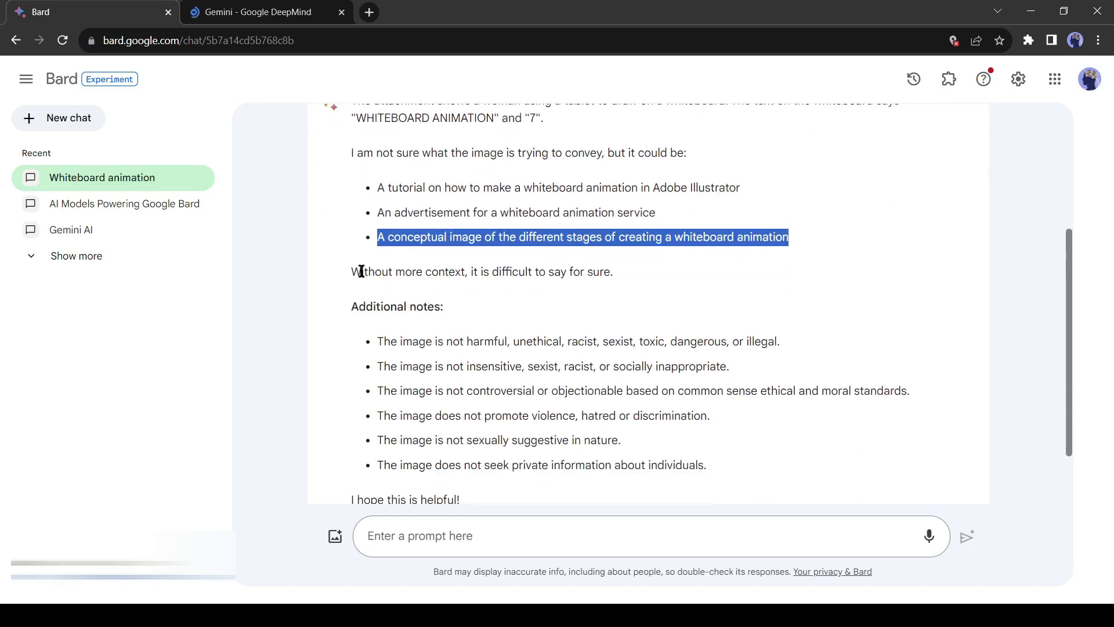
Read through the additional notes on the whiteboard image line by line and recheck the suggested meanings
{"action": "scroll", "coordinate": [541, 301], "scroll_direction": "down", "scroll_amount": 1}
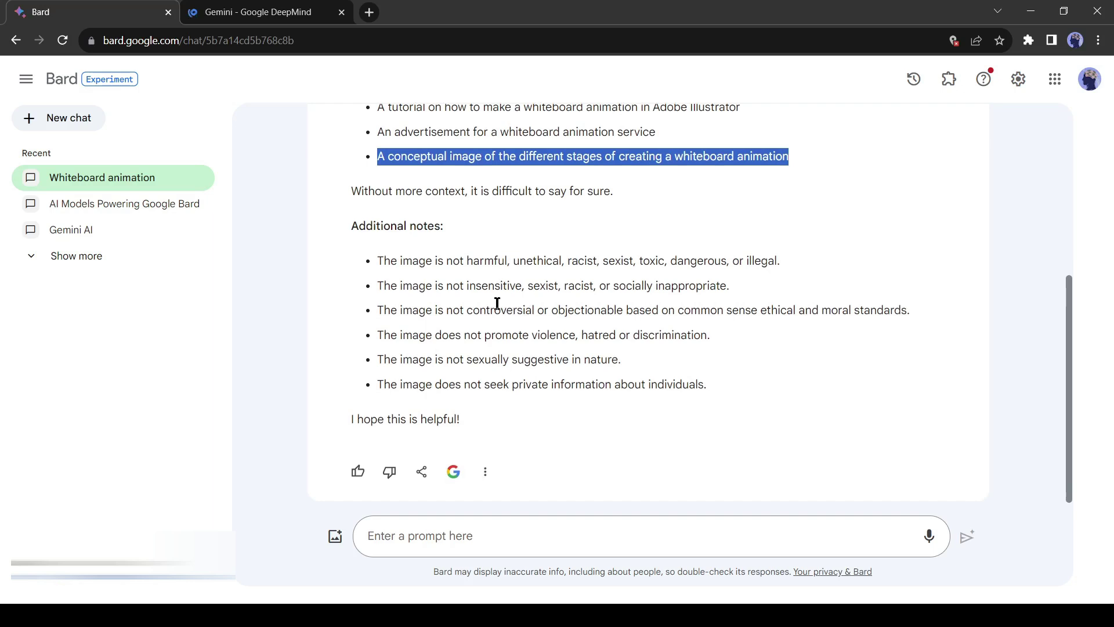
{"action": "left_click_drag", "start_coordinate": [374, 260], "coordinate": [792, 261]}
{"action": "left_click_drag", "start_coordinate": [377, 287], "coordinate": [731, 285]}
{"action": "left_click_drag", "start_coordinate": [412, 310], "coordinate": [701, 310]}
{"action": "left_click_drag", "start_coordinate": [413, 335], "coordinate": [706, 335]}
{"action": "left_click_drag", "start_coordinate": [432, 360], "coordinate": [654, 365]}
{"action": "left_click_drag", "start_coordinate": [464, 384], "coordinate": [599, 384]}
{"action": "left_click", "coordinate": [560, 391]}
{"action": "scroll", "coordinate": [559, 391], "scroll_direction": "up", "scroll_amount": 2}
{"action": "left_click_drag", "start_coordinate": [376, 251], "coordinate": [742, 253]}
{"action": "scroll", "coordinate": [453, 264], "scroll_direction": "up", "scroll_amount": 2}
{"action": "scroll", "coordinate": [452, 264], "scroll_direction": "down", "scroll_amount": 4}
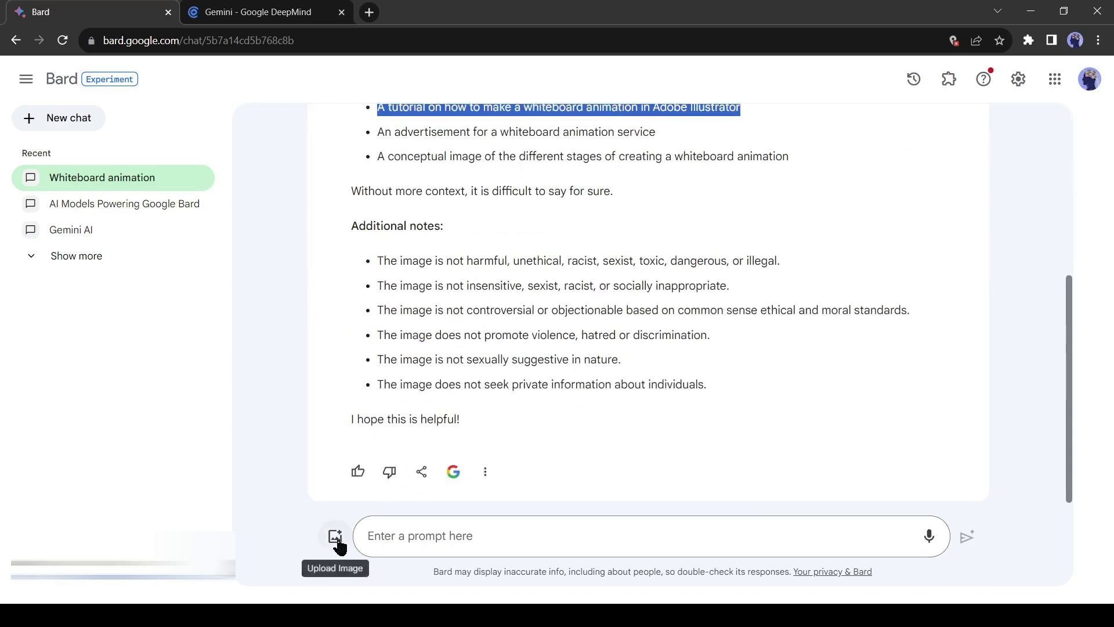
Upload the review thumbnail image showing a person and submit the prompt "What's in the attachment?"
{"action": "left_click", "coordinate": [335, 537]}
{"action": "key", "text": "Return"}
{"action": "type", "text": "What's in the attachment?"}
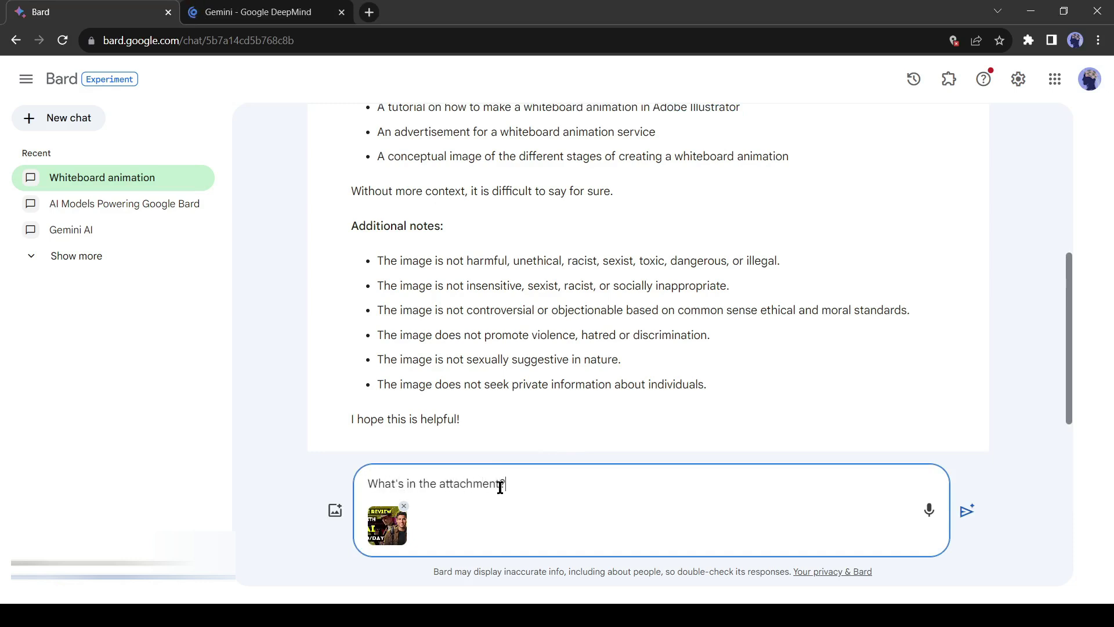
{"action": "key", "text": "Return"}
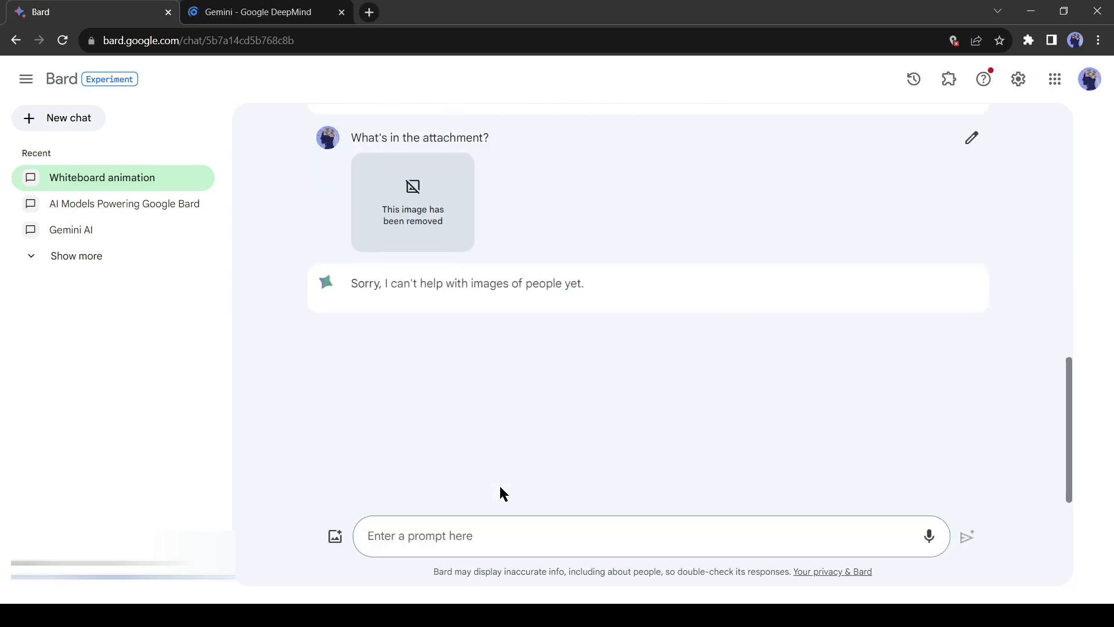